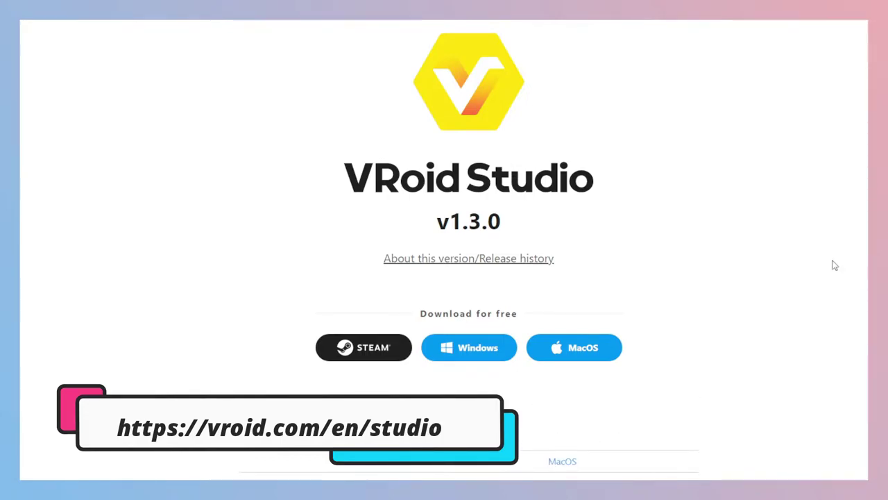
Scroll the VRoid Studio v1.3.0 Steam page down through the description to System Requirements
{"action": "scroll", "coordinate": [835, 266], "scroll_direction": "down", "scroll_amount": 3}
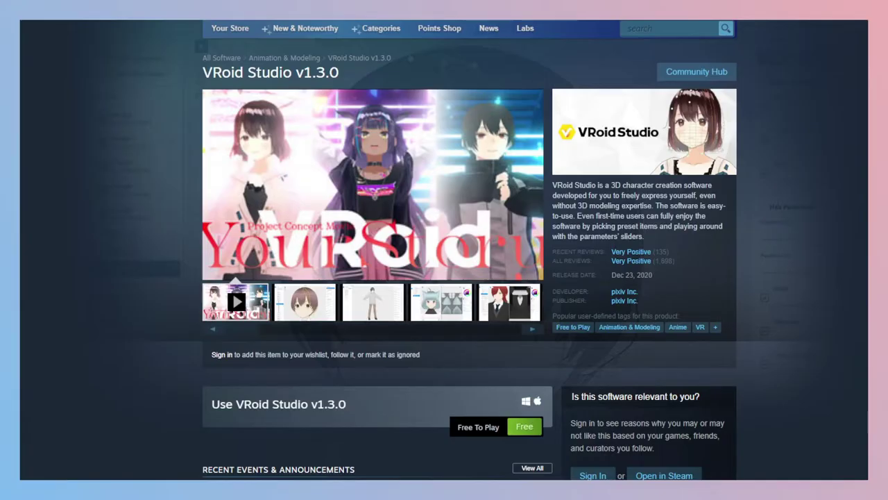
{"action": "scroll", "coordinate": [445, 250], "scroll_direction": "down", "scroll_amount": 10}
{"action": "scroll", "coordinate": [560, 435], "scroll_direction": "down", "scroll_amount": 12}
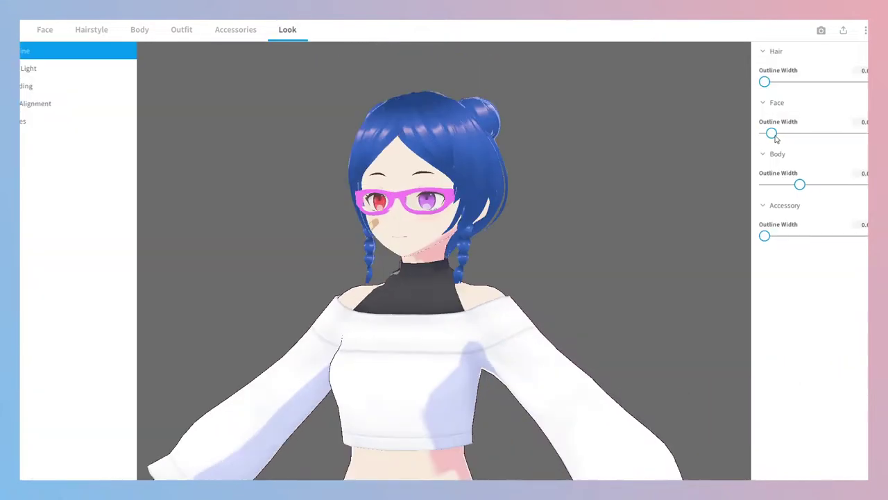
Reduce the Face Outline Width slightly on the blue-haired avatar and launch the Photo Booth
{"action": "left_click_drag", "start_coordinate": [799, 146], "coordinate": [788, 147]}
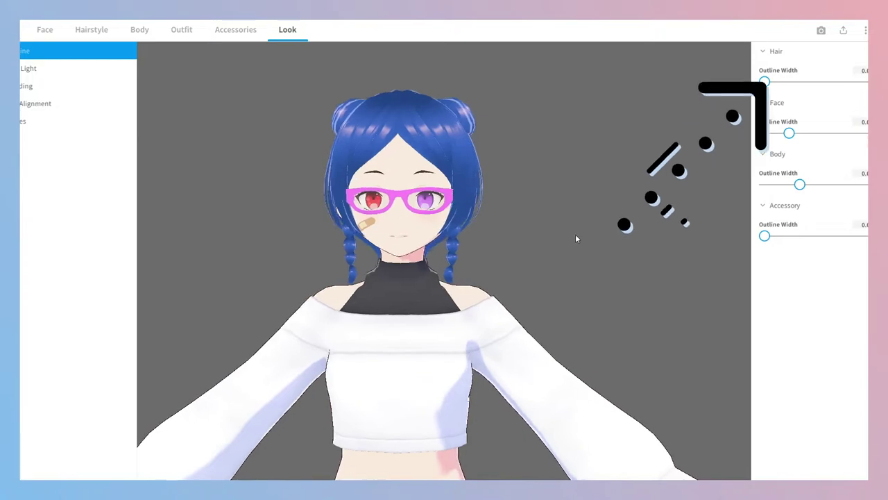
{"action": "scroll", "coordinate": [492, 197], "scroll_direction": "up", "scroll_amount": 3}
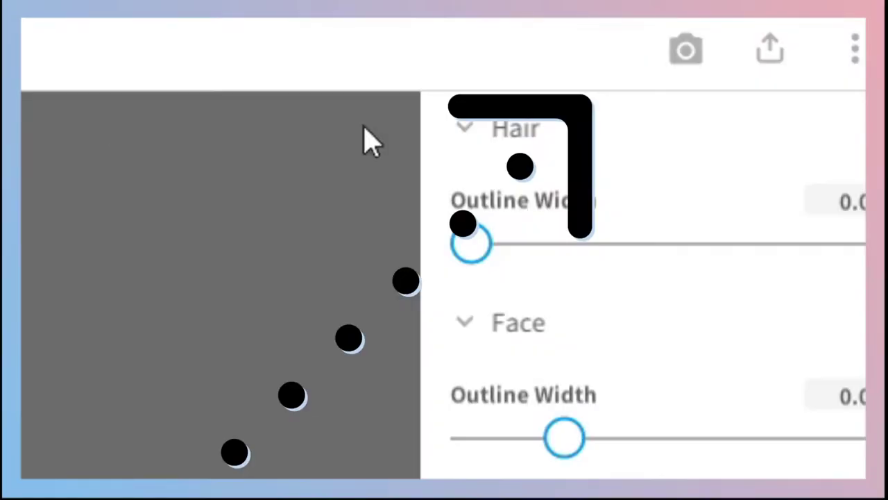
{"action": "left_click", "coordinate": [690, 55]}
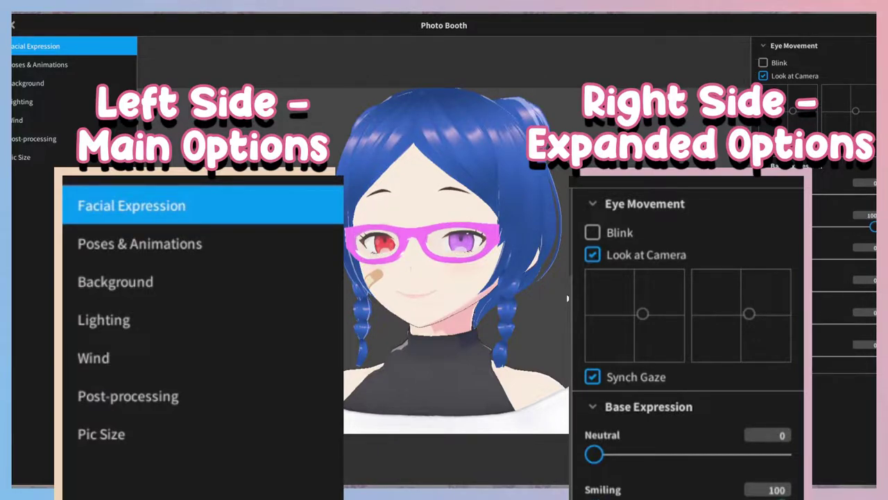
Change the Photo Booth picture size to the Full HD (1920×1080) preset
{"action": "left_click", "coordinate": [622, 410]}
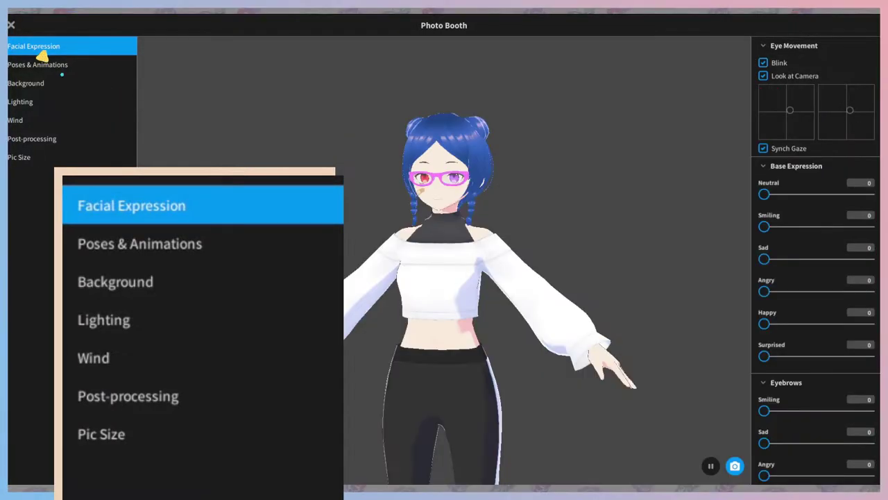
{"action": "left_click", "coordinate": [65, 154]}
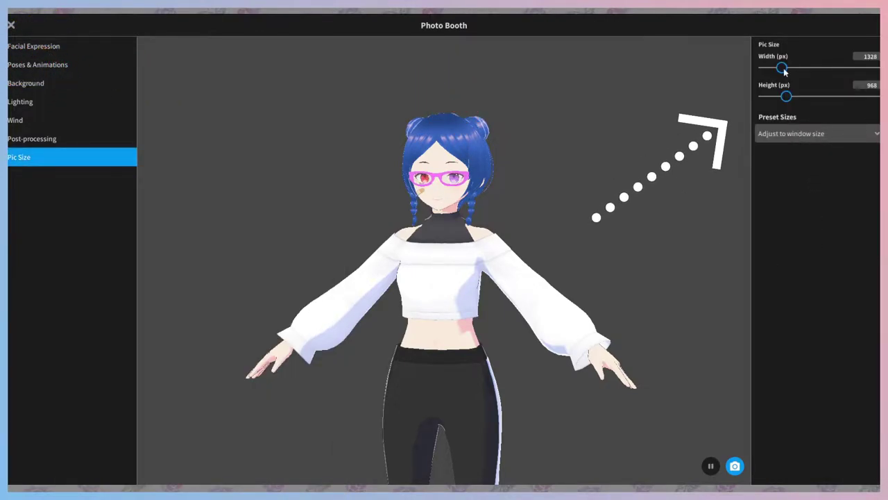
{"action": "mouse_move", "coordinate": [783, 68]}
{"action": "left_mouse_down"}
{"action": "mouse_move", "coordinate": [798, 70]}
{"action": "mouse_move", "coordinate": [766, 69]}
{"action": "mouse_move", "coordinate": [778, 70]}
{"action": "left_mouse_up"}
{"action": "left_click", "coordinate": [783, 135]}
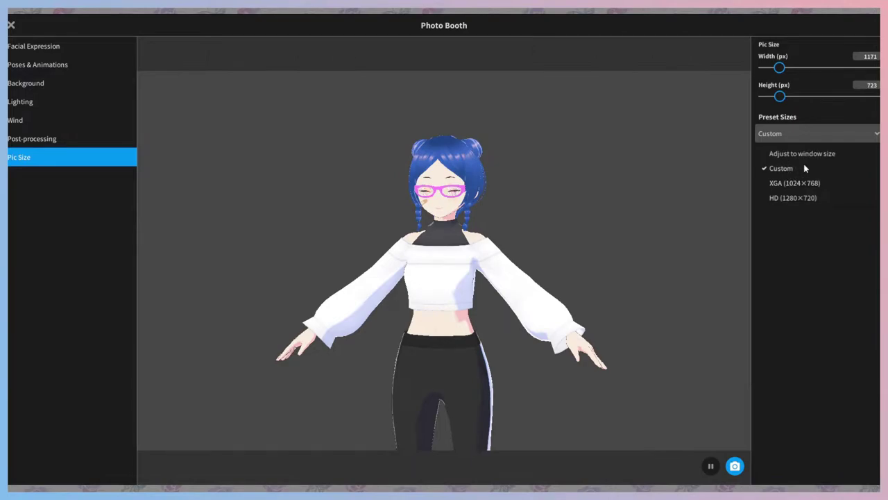
{"action": "scroll", "coordinate": [803, 164], "scroll_direction": "down", "scroll_amount": 5}
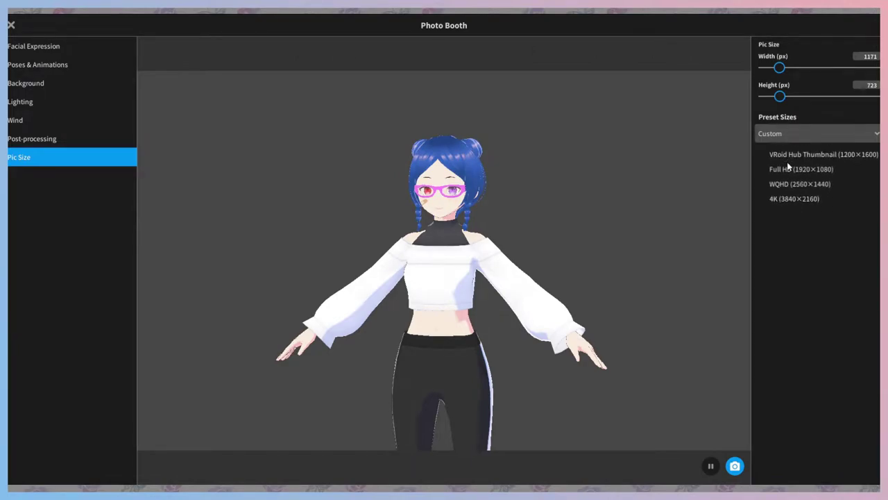
{"action": "left_click", "coordinate": [786, 171]}
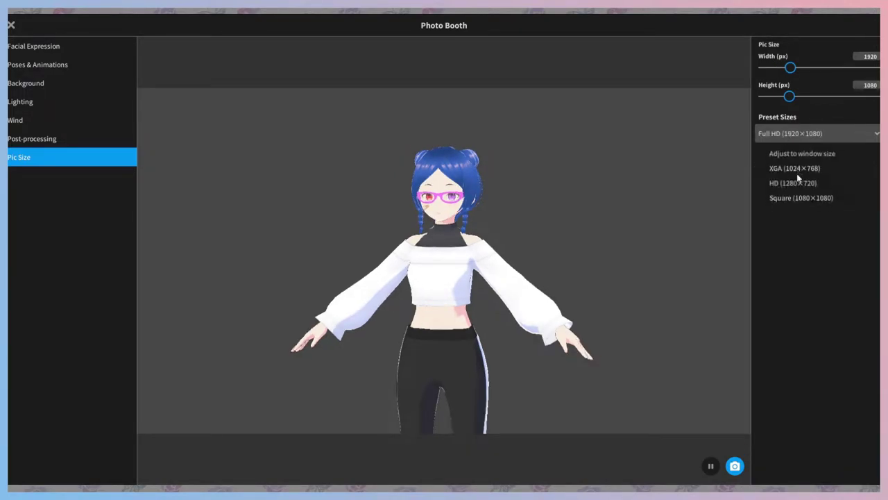
{"action": "scroll", "coordinate": [798, 176], "scroll_direction": "down", "scroll_amount": 3}
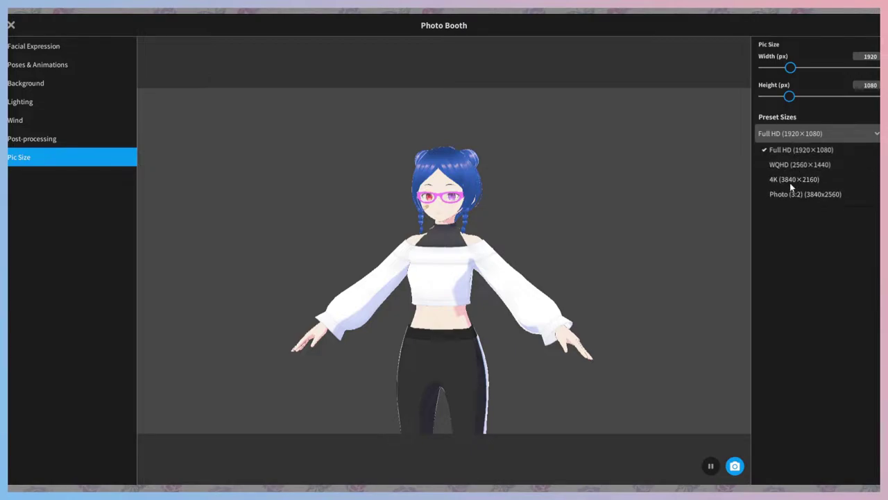
{"action": "left_click", "coordinate": [28, 85]}
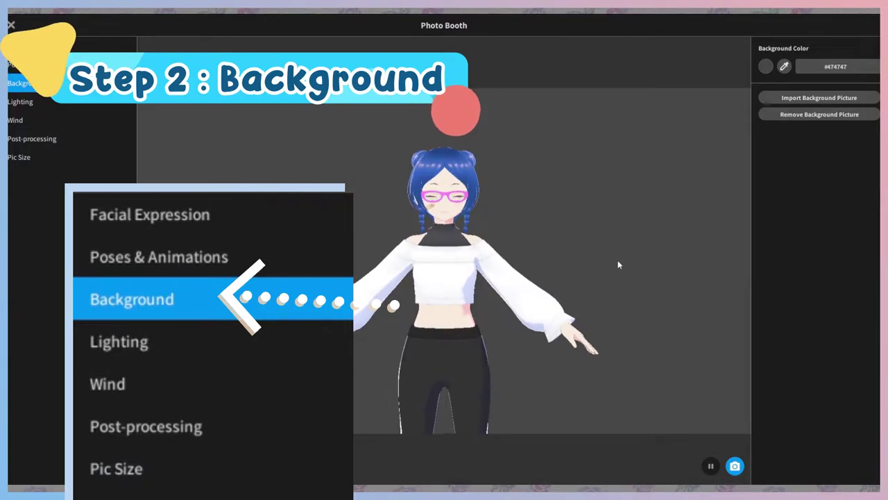
Set the background colour to a bright saturated green (#26EF3E)
{"action": "left_click", "coordinate": [766, 66]}
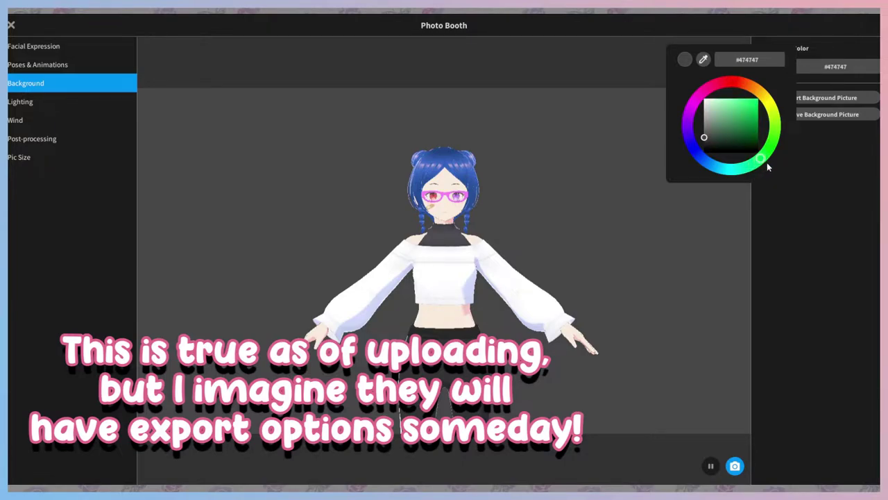
{"action": "left_click_drag", "start_coordinate": [767, 164], "coordinate": [778, 160]}
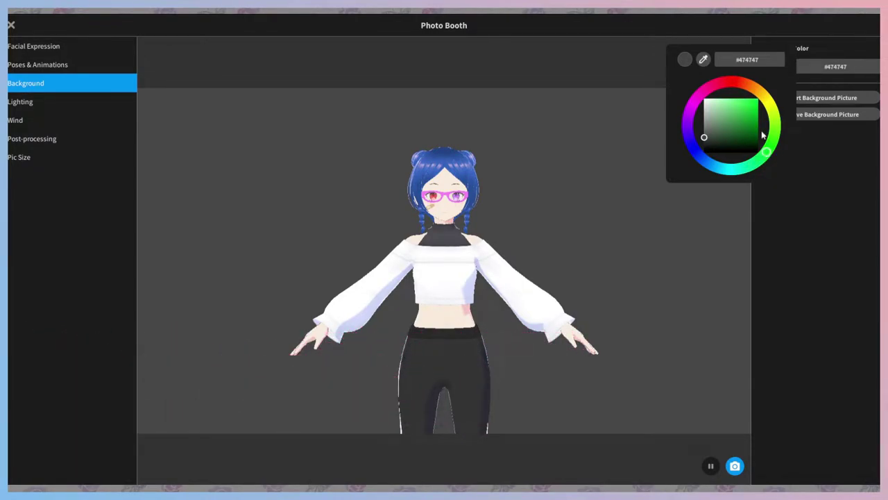
{"action": "left_click_drag", "start_coordinate": [753, 125], "coordinate": [759, 98]}
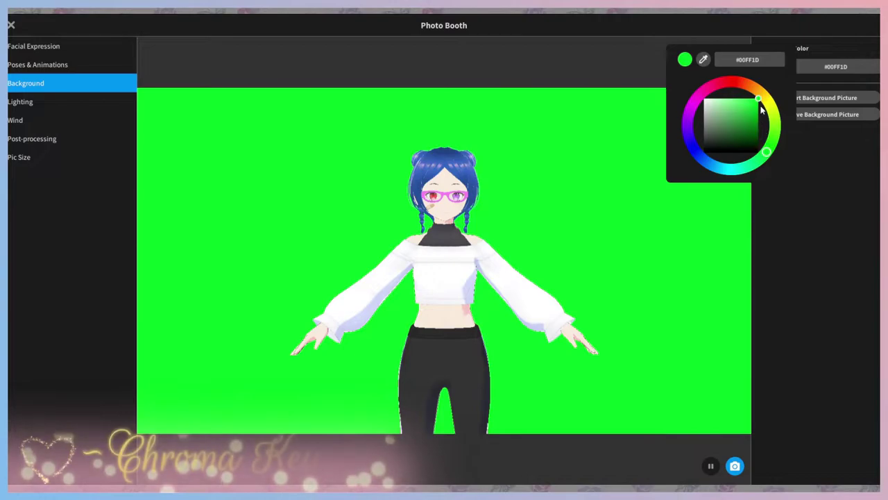
{"action": "left_click", "coordinate": [538, 257]}
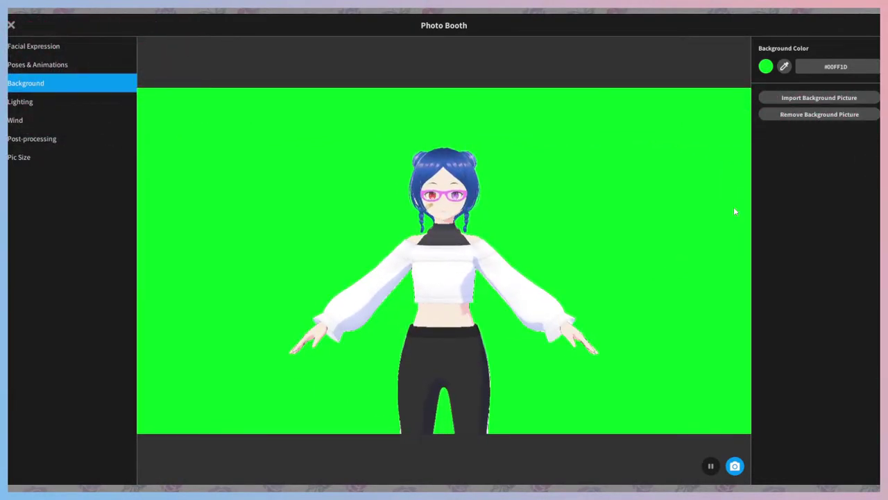
Remove the imported forest background picture, then try magenta and blue colours
{"action": "left_click", "coordinate": [766, 67]}
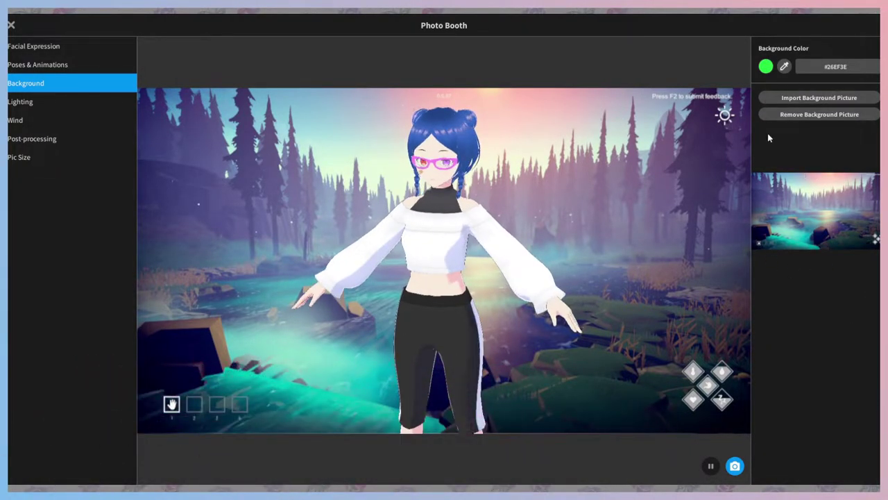
{"action": "left_click", "coordinate": [801, 115]}
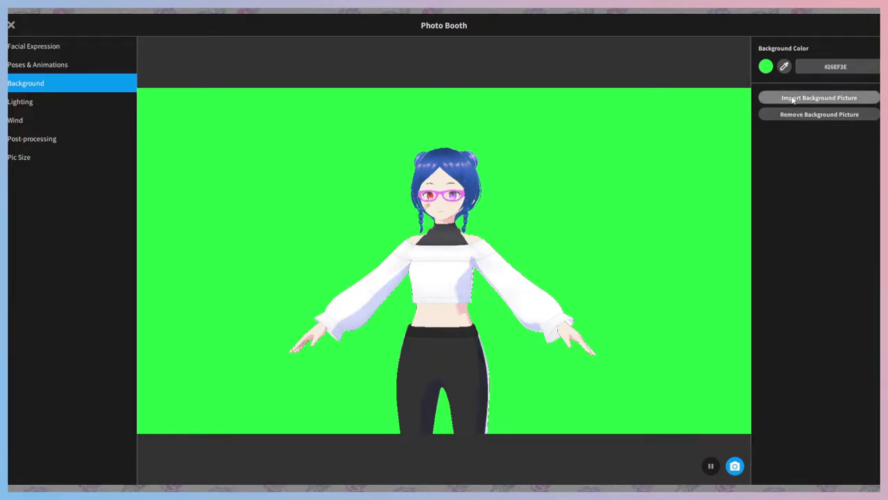
{"action": "left_click", "coordinate": [767, 65]}
{"action": "left_click", "coordinate": [696, 94]}
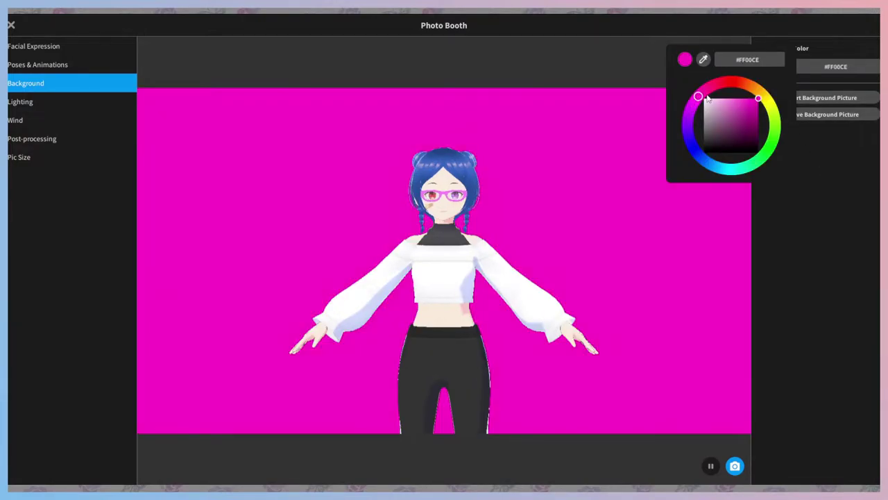
{"action": "left_click", "coordinate": [692, 145]}
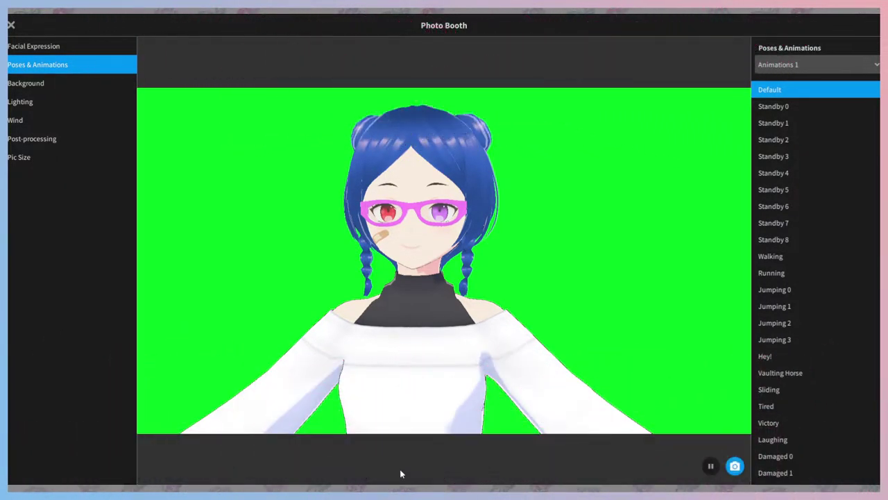
Rotate the avatar to a side view, shift it in the frame, and adjust the zoom
{"action": "right_click_drag", "start_coordinate": [401, 472], "coordinate": [440, 316]}
{"action": "middle_click_drag", "start_coordinate": [440, 316], "coordinate": [503, 325]}
{"action": "scroll", "coordinate": [478, 347], "scroll_direction": "down", "scroll_amount": 2}
{"action": "scroll", "coordinate": [504, 326], "scroll_direction": "up", "scroll_amount": 2}
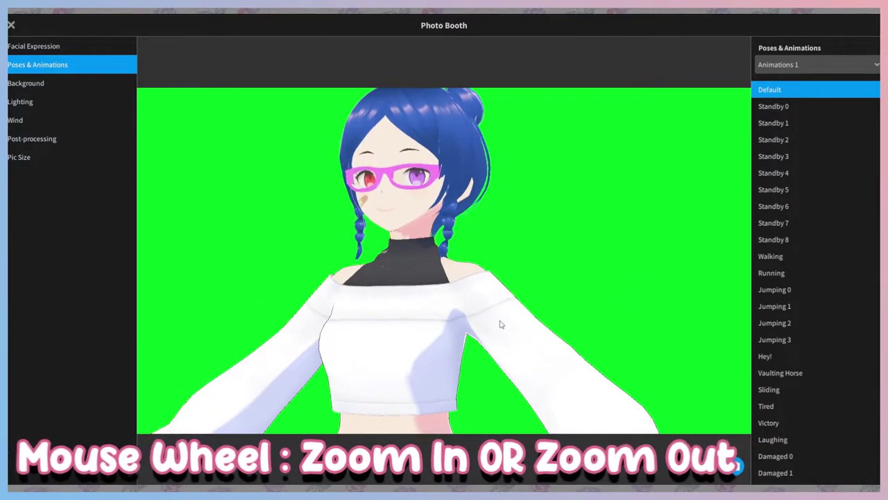
{"action": "scroll", "coordinate": [472, 335], "scroll_direction": "down", "scroll_amount": 2}
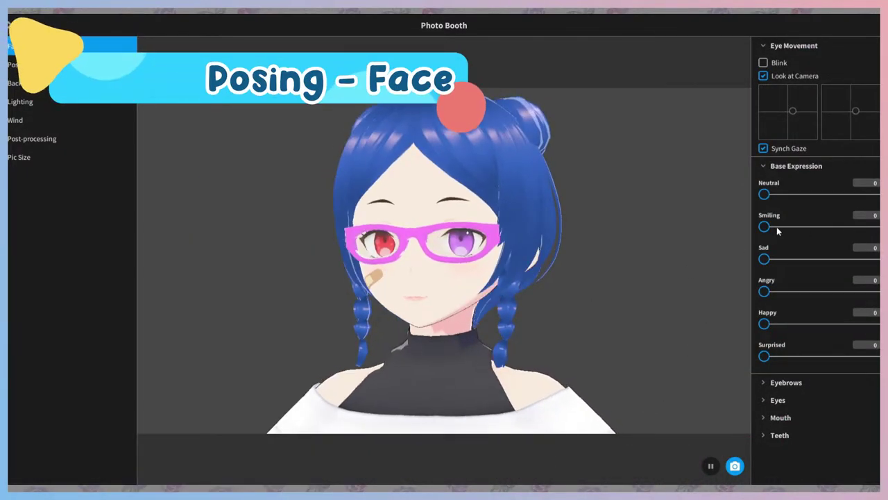
Try the Smiling base expression at full strength, then bring up the mouth sliders
{"action": "left_click_drag", "start_coordinate": [764, 226], "coordinate": [876, 226]}
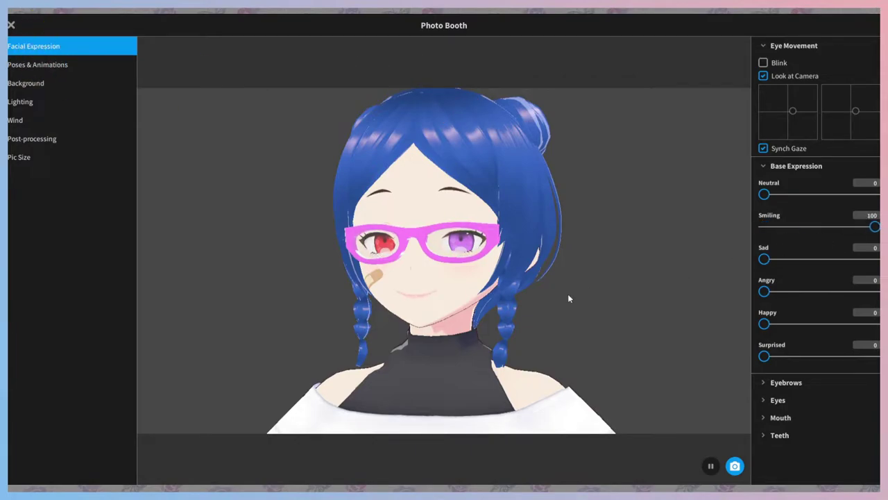
{"action": "left_click", "coordinate": [780, 166]}
{"action": "left_click", "coordinate": [780, 219]}
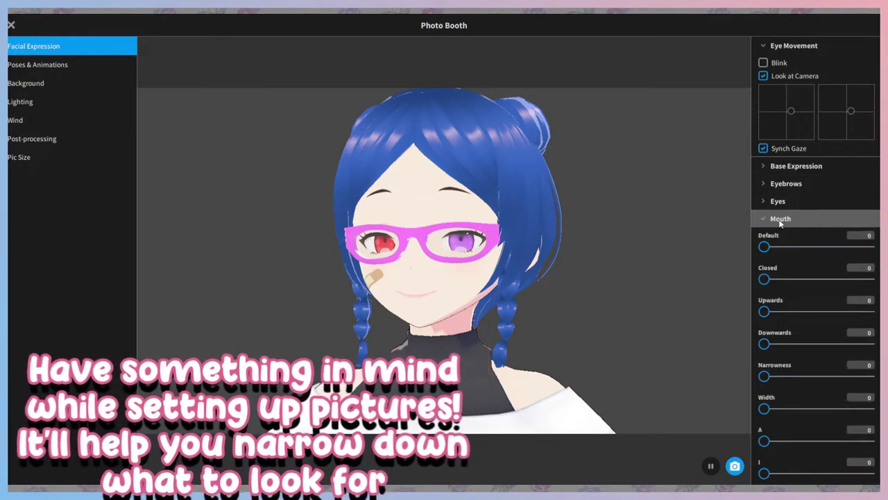
{"action": "scroll", "coordinate": [792, 258], "scroll_direction": "down", "scroll_amount": 5}
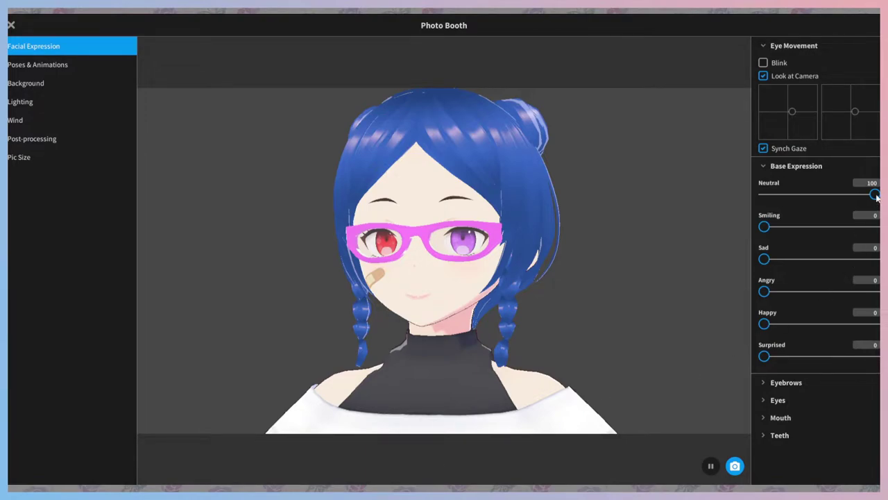
Reset Neutral to zero, set mouth Upwards to 23, and shift the eyes' gaze slightly right
{"action": "left_click_drag", "start_coordinate": [848, 198], "coordinate": [761, 201]}
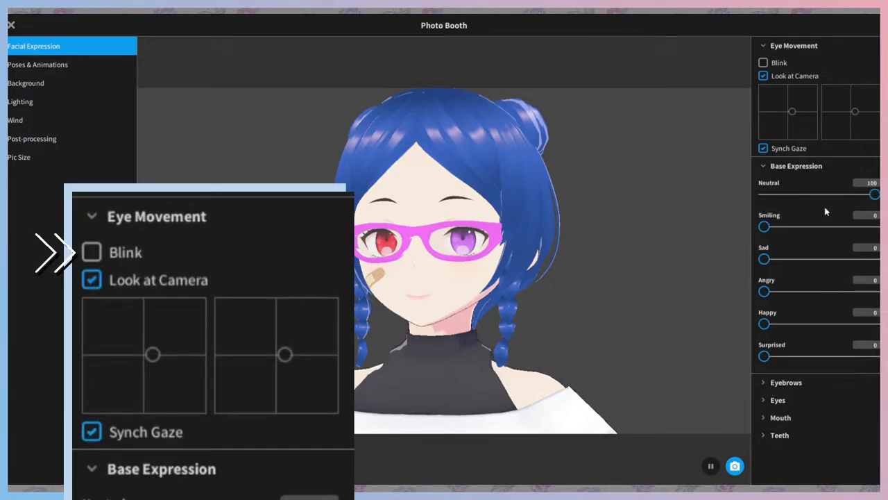
{"action": "left_click", "coordinate": [797, 166]}
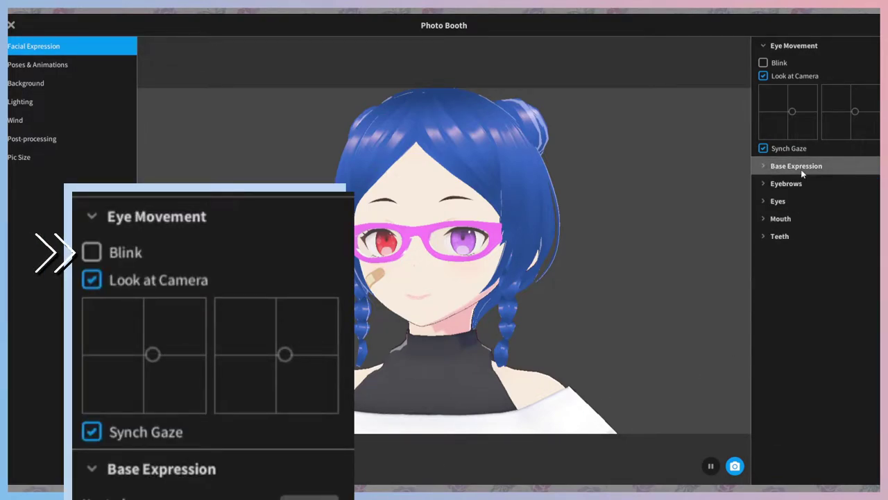
{"action": "left_click", "coordinate": [792, 219]}
{"action": "mouse_move", "coordinate": [761, 246]}
{"action": "left_mouse_down"}
{"action": "mouse_move", "coordinate": [869, 247]}
{"action": "mouse_move", "coordinate": [758, 247]}
{"action": "left_mouse_up"}
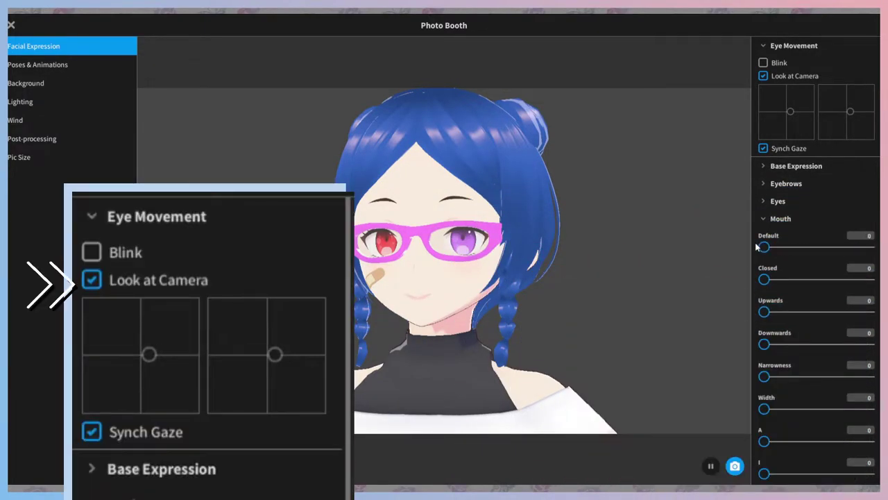
{"action": "left_click_drag", "start_coordinate": [772, 313], "coordinate": [787, 310]}
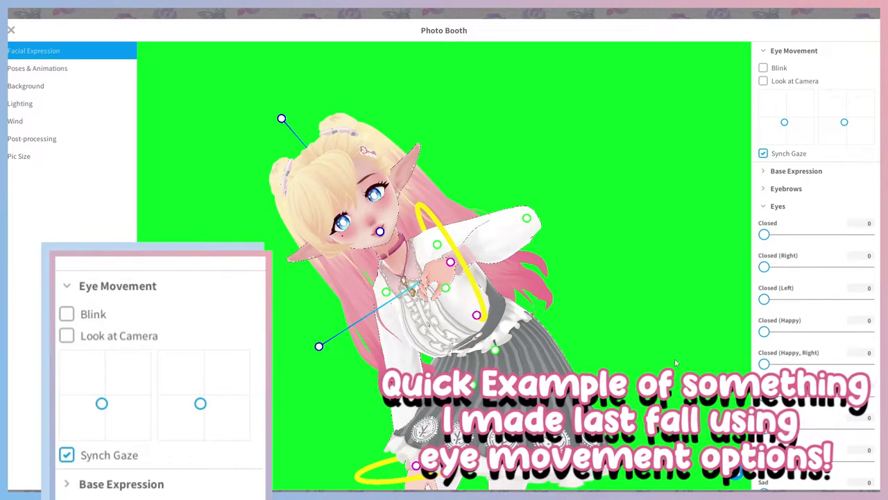
{"action": "left_click_drag", "start_coordinate": [785, 122], "coordinate": [795, 125]}
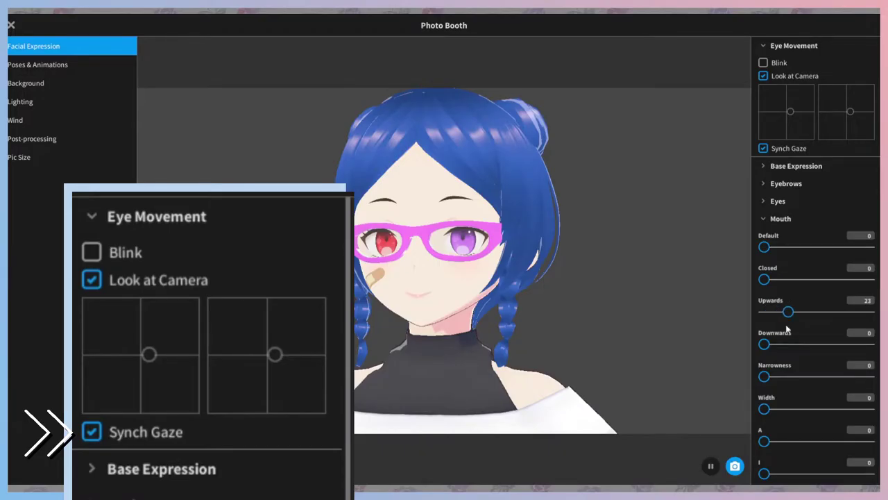
Raise the Smiling base expression to 100
{"action": "scroll", "coordinate": [796, 381], "scroll_direction": "down", "scroll_amount": 5}
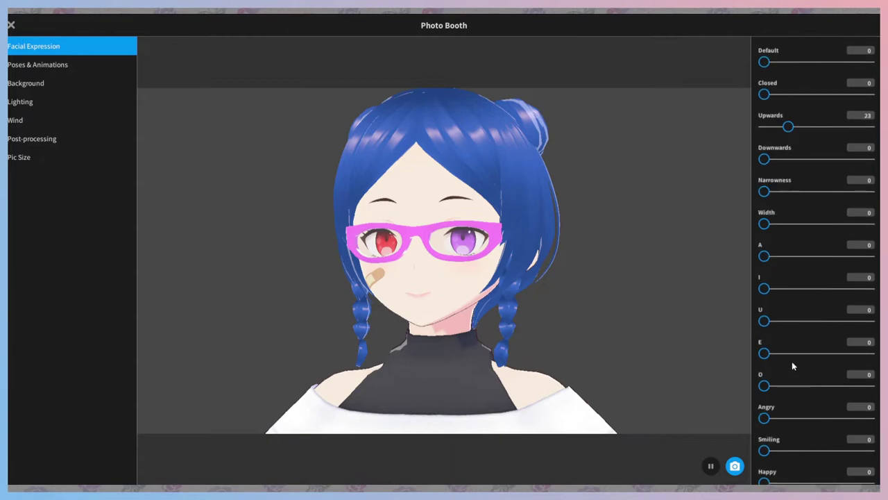
{"action": "scroll", "coordinate": [793, 366], "scroll_direction": "down", "scroll_amount": 5}
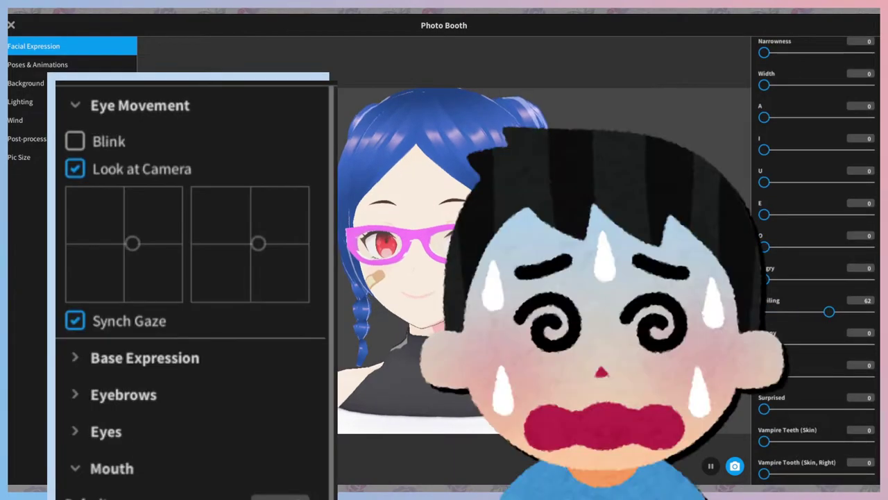
{"action": "scroll", "coordinate": [814, 253], "scroll_direction": "up", "scroll_amount": 5}
{"action": "scroll", "coordinate": [814, 253], "scroll_direction": "up", "scroll_amount": 3}
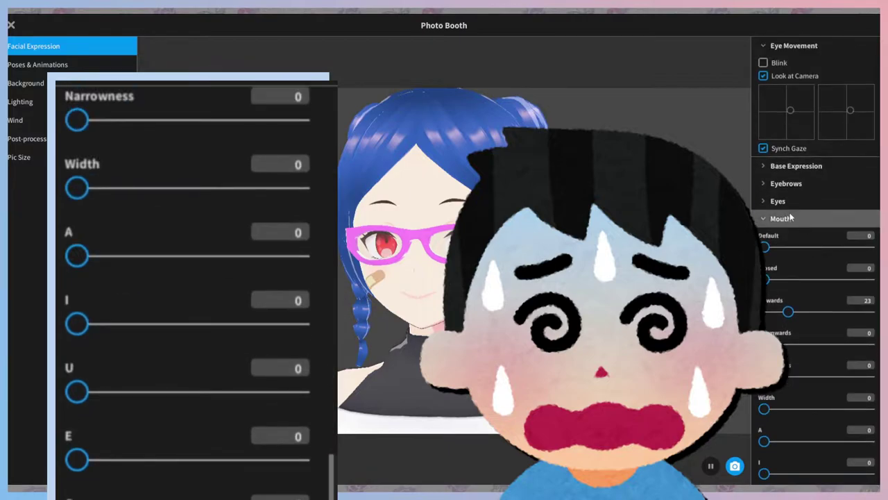
{"action": "left_click", "coordinate": [791, 218]}
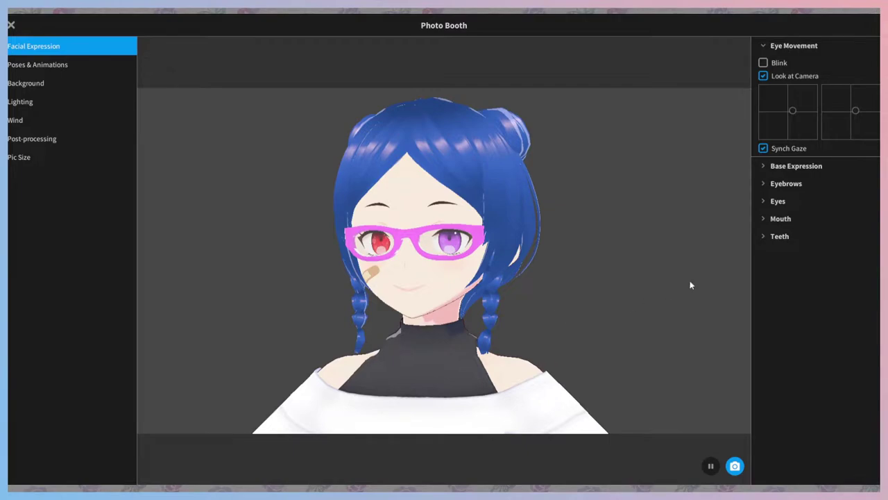
{"action": "left_click", "coordinate": [796, 166]}
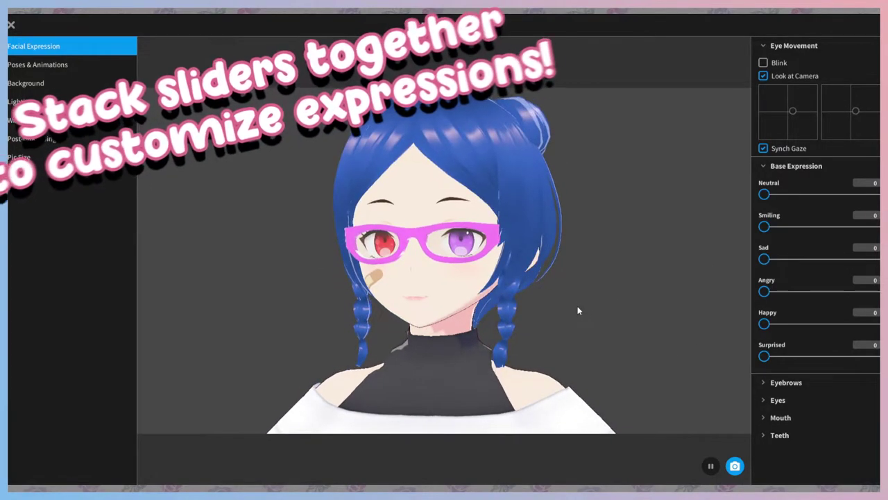
{"action": "left_click_drag", "start_coordinate": [764, 227], "coordinate": [875, 227]}
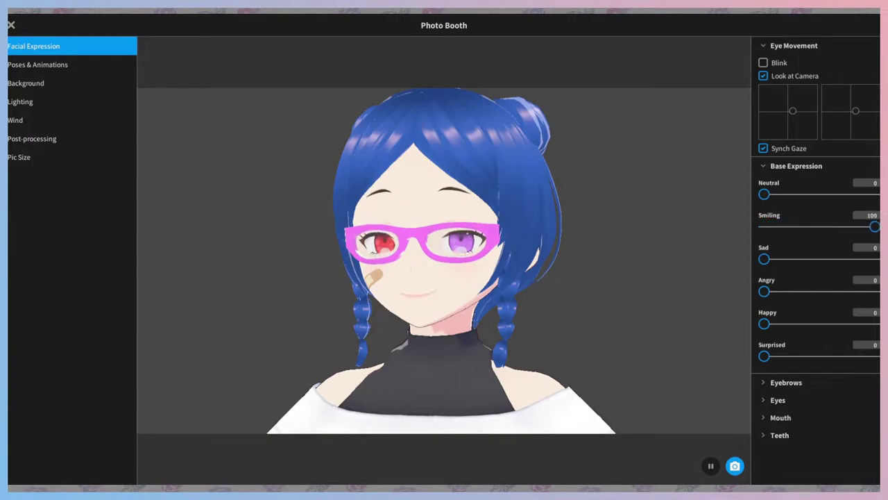
Raise mouth Happy, test U, set Upwards 49 and Narrowness 100, keeping Smiling at 100
{"action": "left_click", "coordinate": [780, 167]}
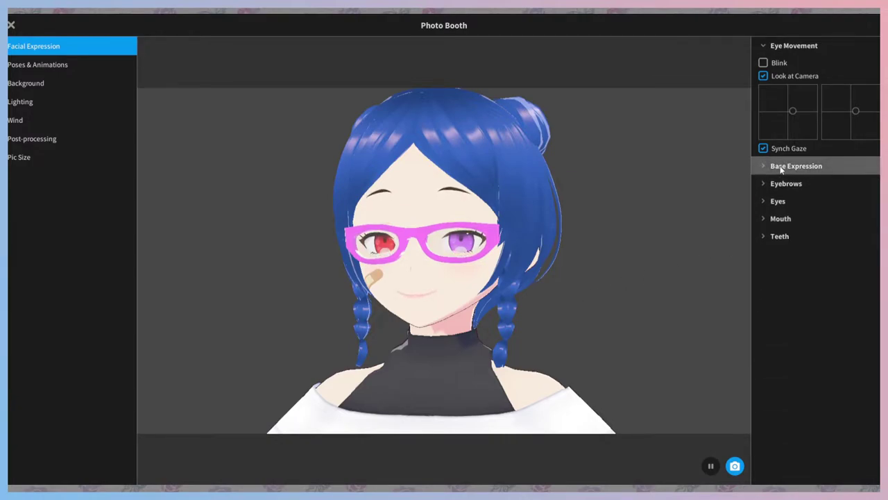
{"action": "left_click", "coordinate": [780, 219]}
{"action": "scroll", "coordinate": [789, 261], "scroll_direction": "down", "scroll_amount": 5}
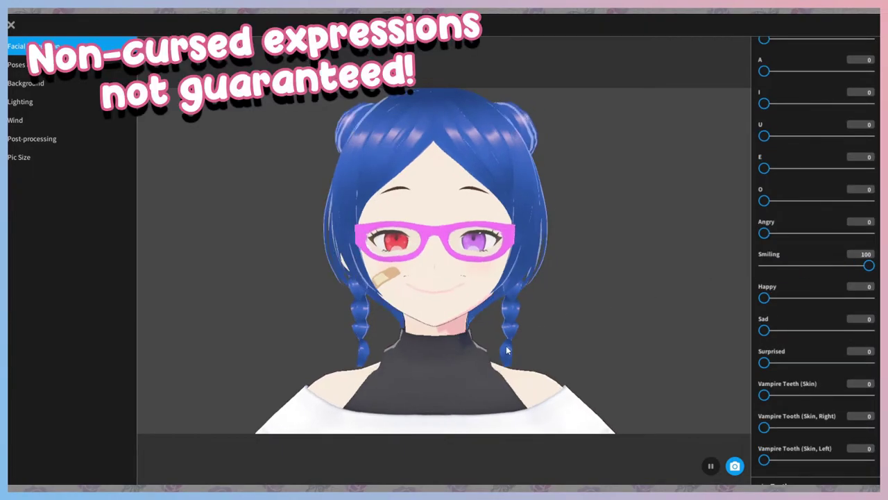
{"action": "scroll", "coordinate": [500, 350], "scroll_direction": "up", "scroll_amount": 5}
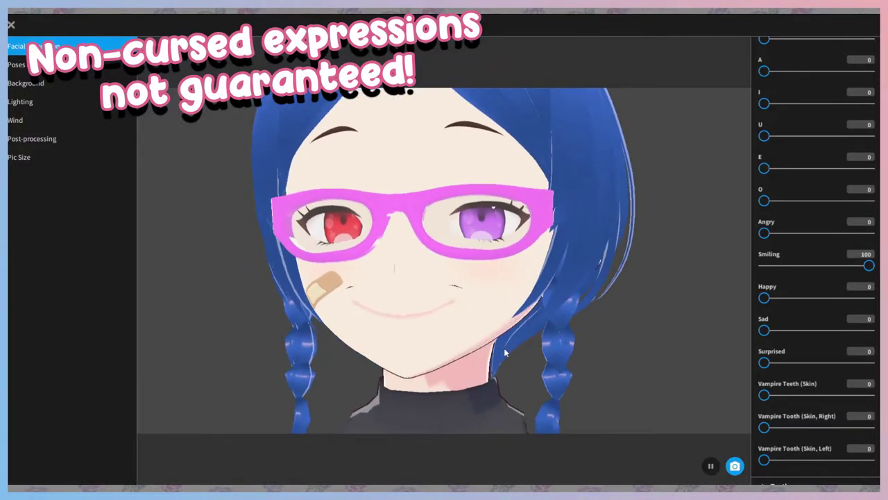
{"action": "scroll", "coordinate": [507, 353], "scroll_direction": "down", "scroll_amount": 5}
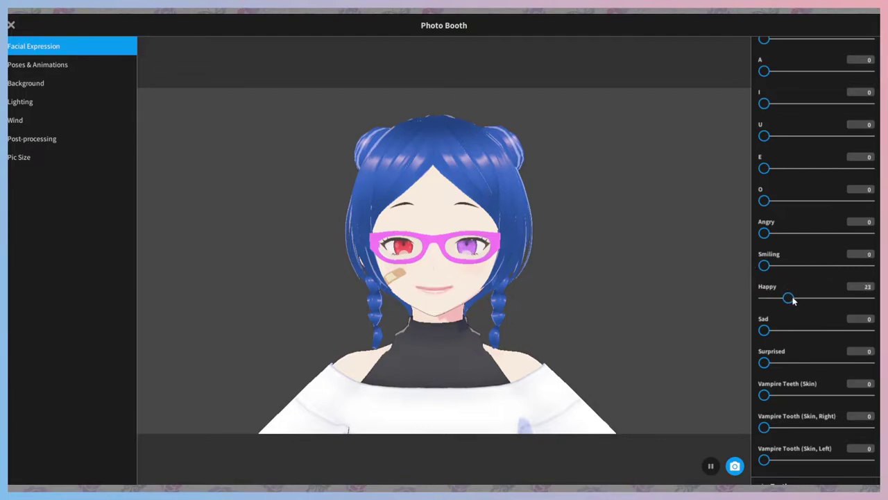
{"action": "left_click_drag", "start_coordinate": [793, 300], "coordinate": [751, 298]}
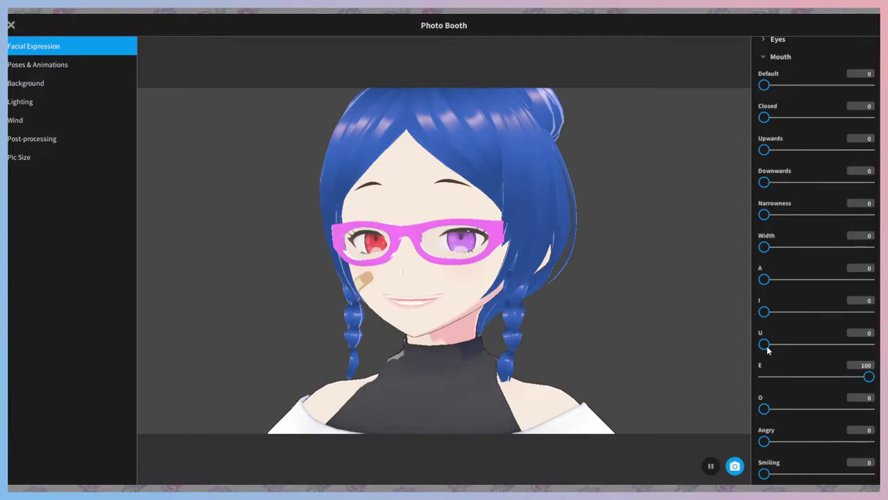
{"action": "mouse_move", "coordinate": [767, 345]}
{"action": "left_mouse_down"}
{"action": "mouse_move", "coordinate": [794, 345]}
{"action": "mouse_move", "coordinate": [762, 349]}
{"action": "left_mouse_up"}
{"action": "scroll", "coordinate": [787, 197], "scroll_direction": "up", "scroll_amount": 2}
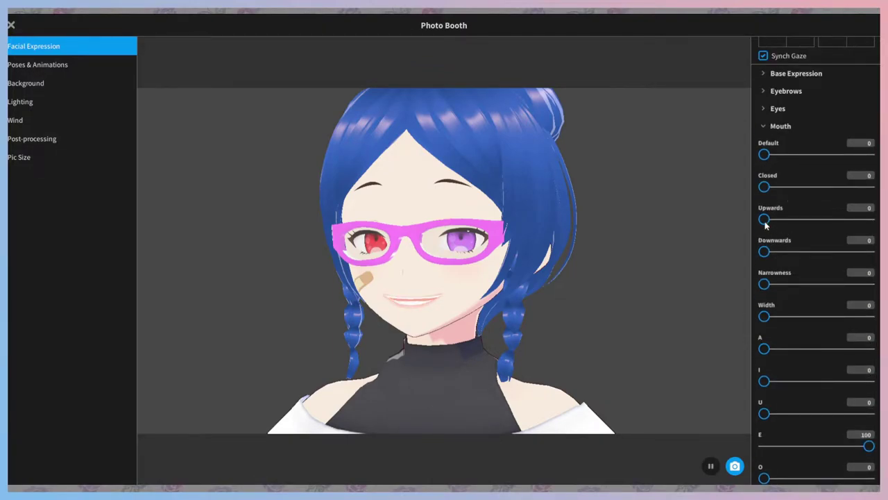
{"action": "left_click_drag", "start_coordinate": [772, 220], "coordinate": [816, 219]}
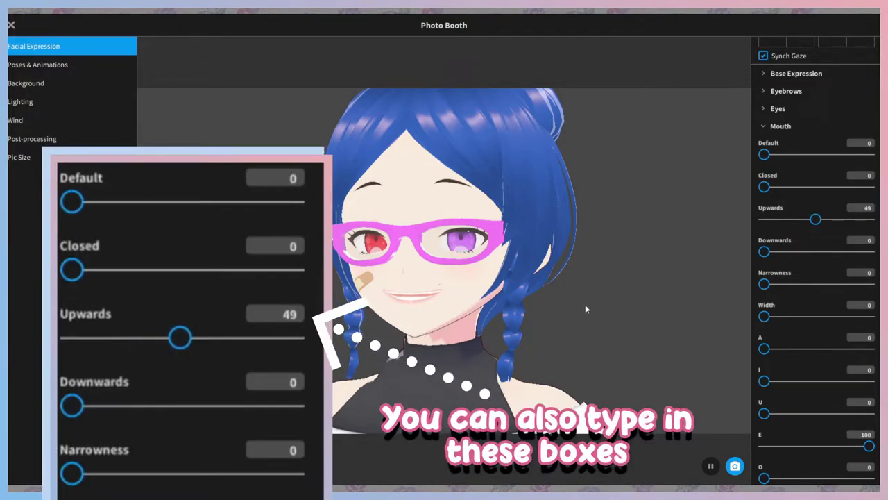
{"action": "left_click_drag", "start_coordinate": [765, 286], "coordinate": [869, 284]}
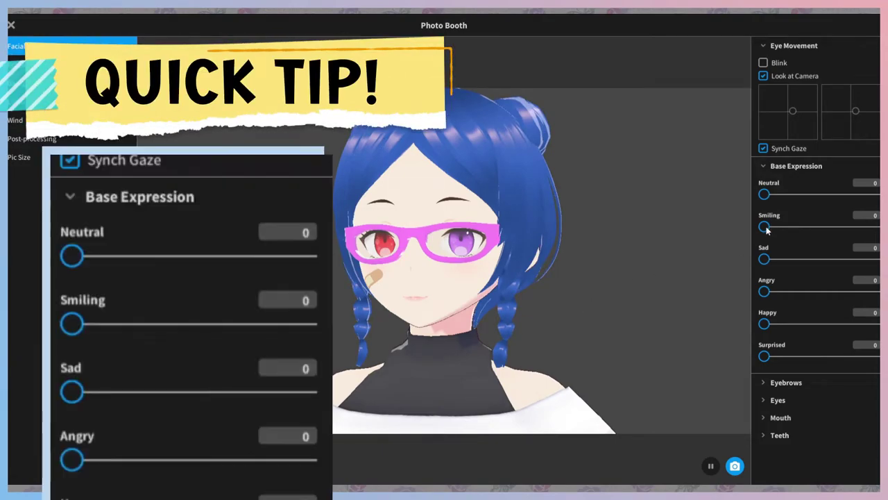
{"action": "left_click_drag", "start_coordinate": [764, 227], "coordinate": [876, 227]}
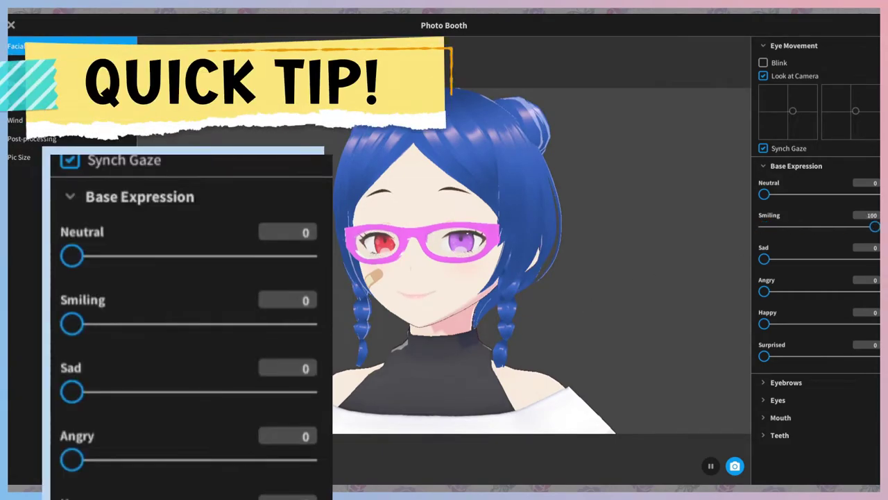
Preview the Closed, Closed (Right), Closed (Left) and Smiling expressions
{"action": "left_click", "coordinate": [780, 166]}
{"action": "left_click", "coordinate": [781, 219]}
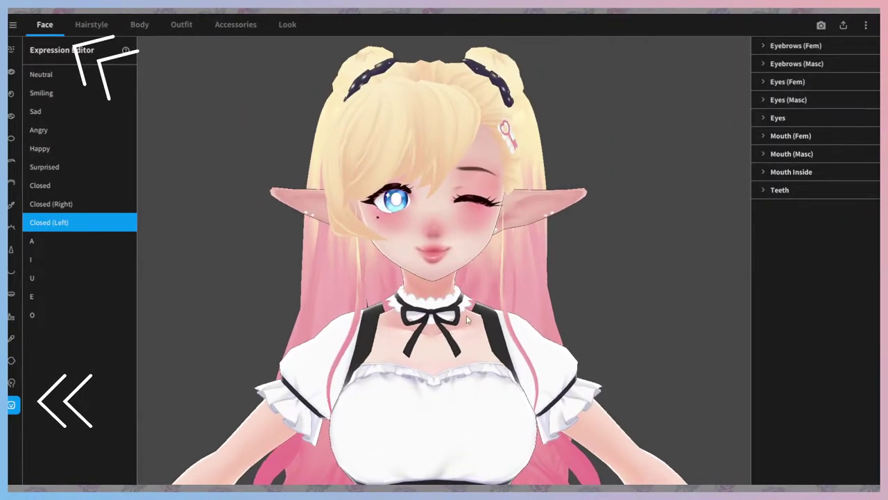
{"action": "left_click", "coordinate": [58, 186]}
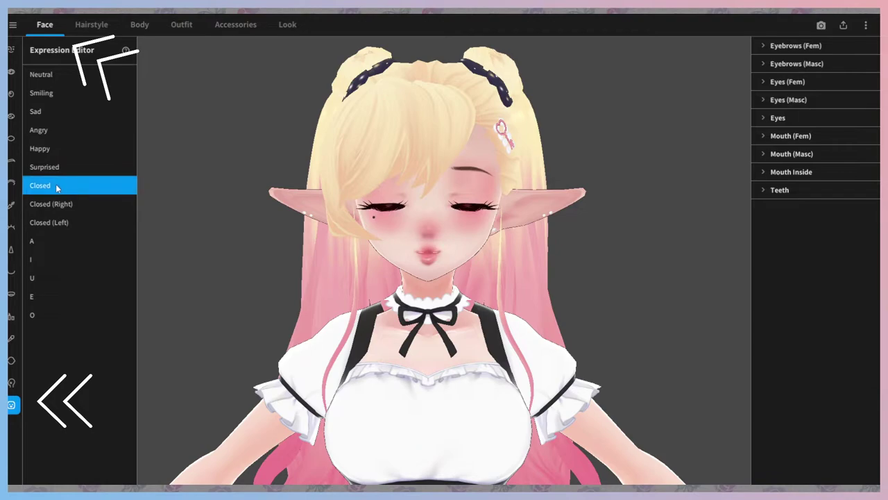
{"action": "left_click", "coordinate": [59, 204]}
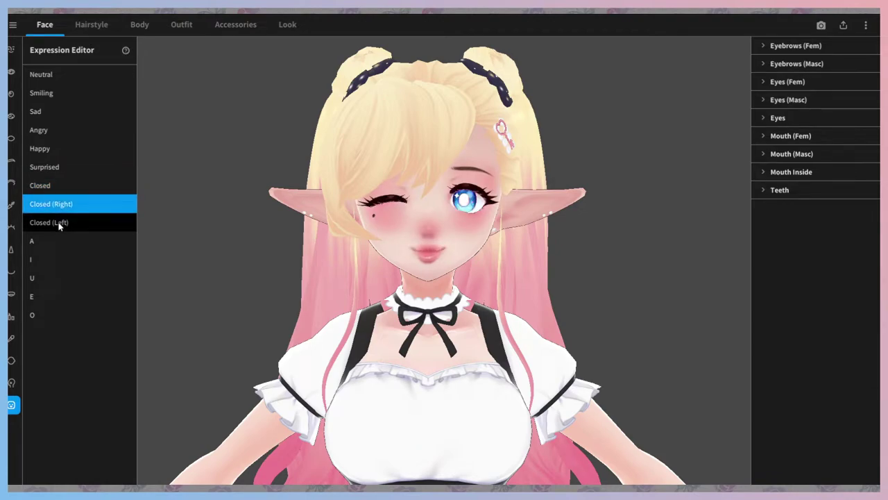
{"action": "left_click", "coordinate": [59, 224]}
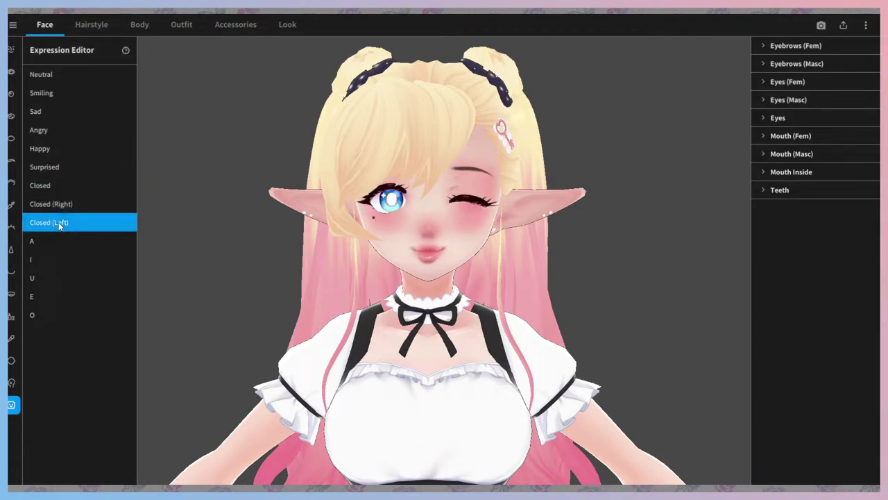
{"action": "left_click", "coordinate": [52, 93]}
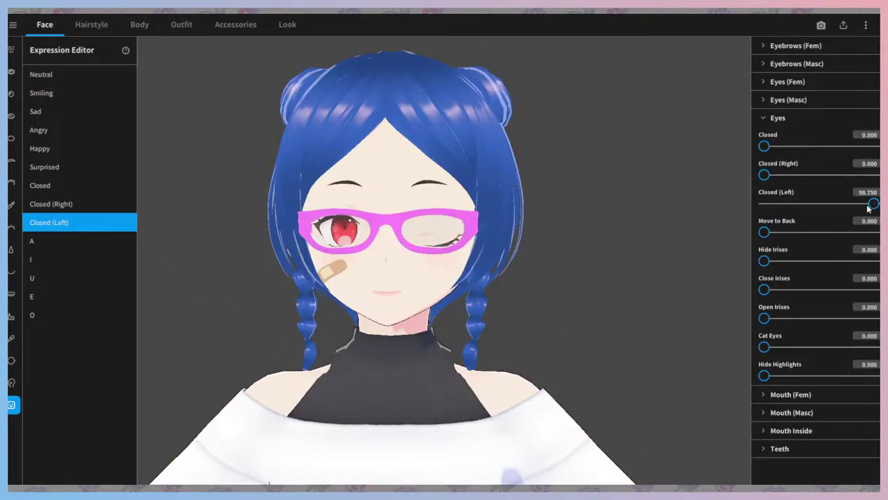
Set Happy (Left) in Eyes (Fem) to about 78 for a happy left wink
{"action": "left_click", "coordinate": [778, 118]}
{"action": "left_click", "coordinate": [788, 81]}
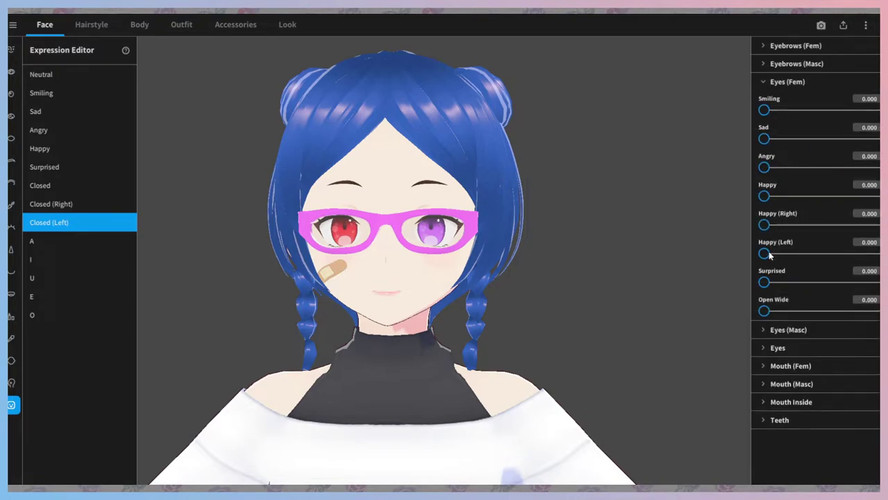
{"action": "left_click_drag", "start_coordinate": [766, 252], "coordinate": [848, 257]}
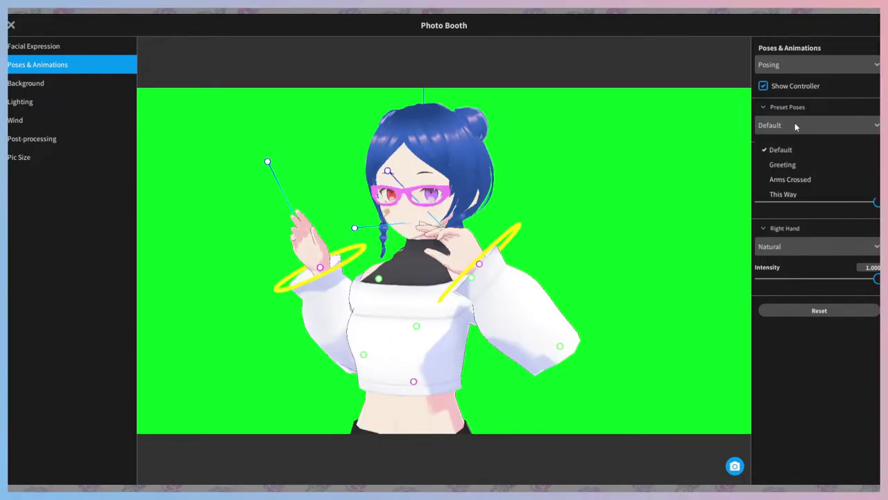
Apply the Greeting preset pose and show the posing controller handles
{"action": "left_click", "coordinate": [783, 165]}
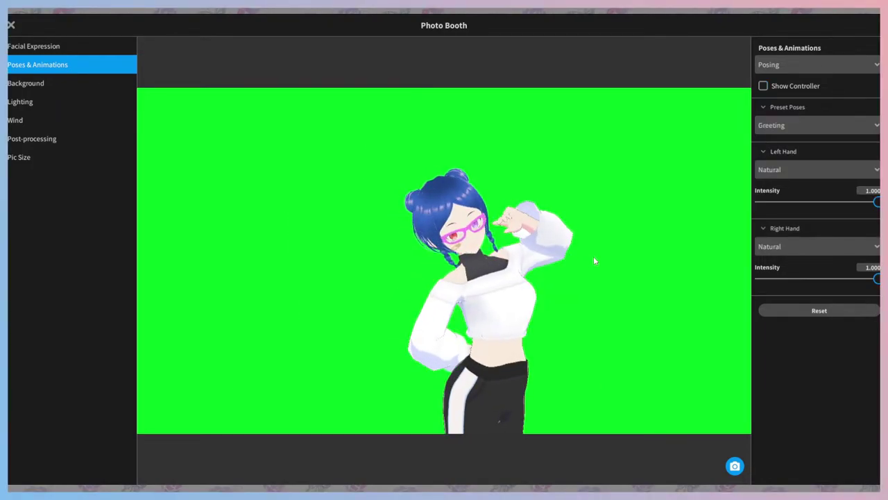
{"action": "left_click", "coordinate": [763, 86]}
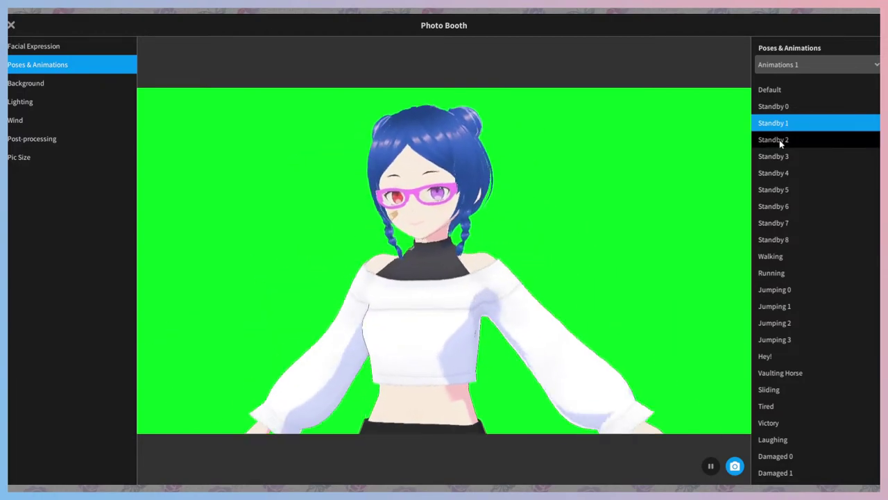
Preview Standby 2, Standby 8, Running, Hey!, LMAO and SuperDelicious animations, then pause playback
{"action": "left_click", "coordinate": [779, 140]}
{"action": "left_click", "coordinate": [788, 239]}
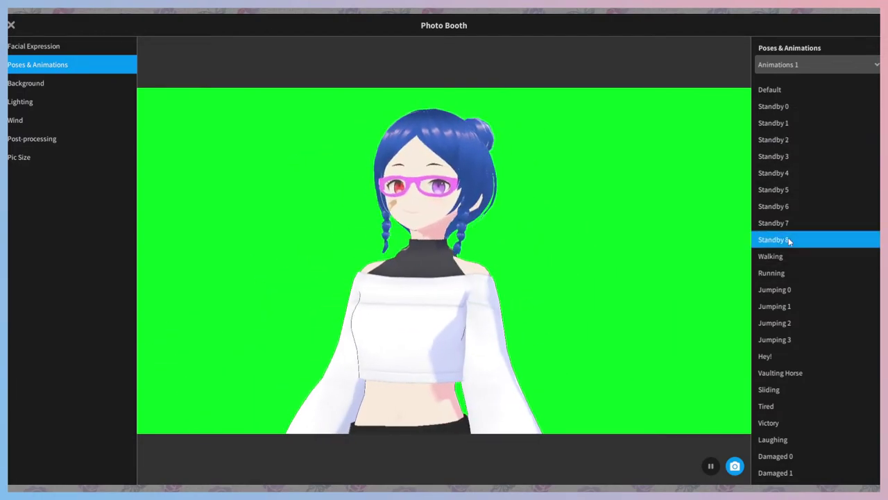
{"action": "left_click", "coordinate": [786, 274]}
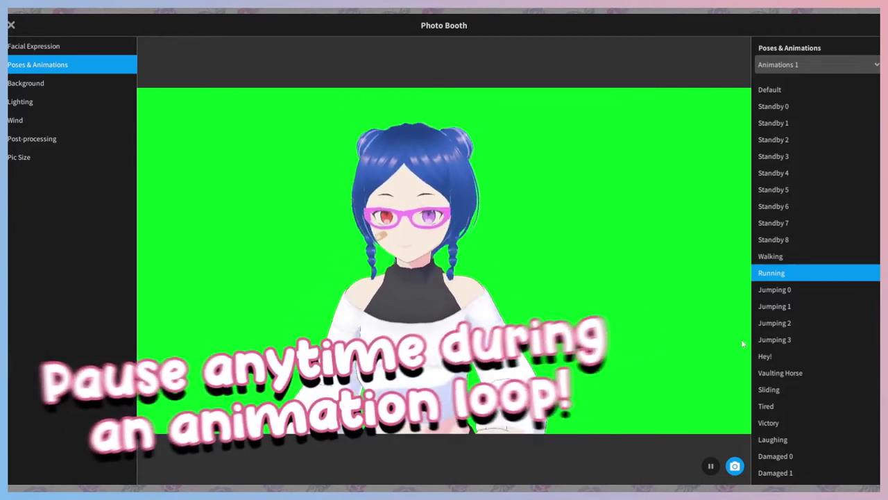
{"action": "left_click", "coordinate": [765, 356]}
{"action": "scroll", "coordinate": [805, 331], "scroll_direction": "down", "scroll_amount": 6}
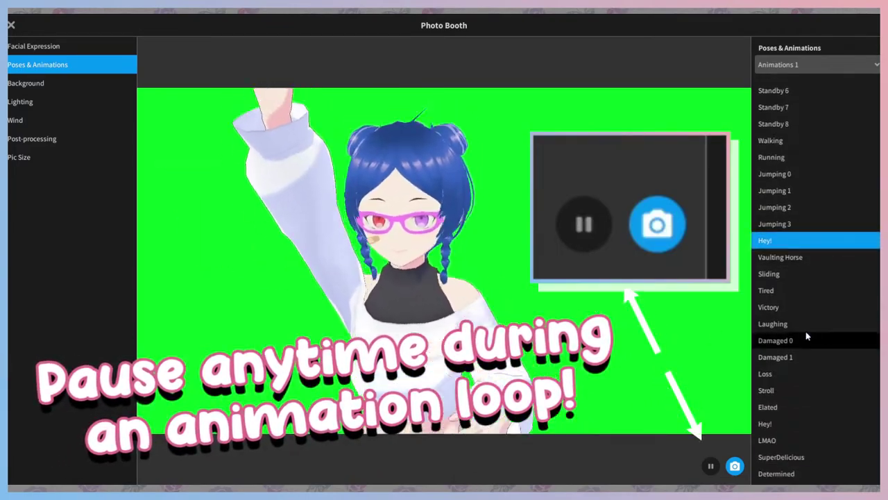
{"action": "left_click", "coordinate": [802, 255]}
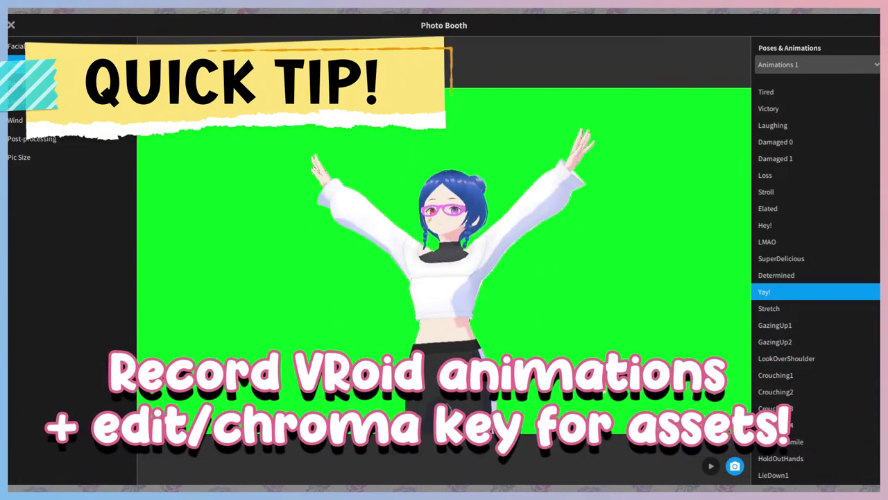
{"action": "left_click", "coordinate": [784, 259]}
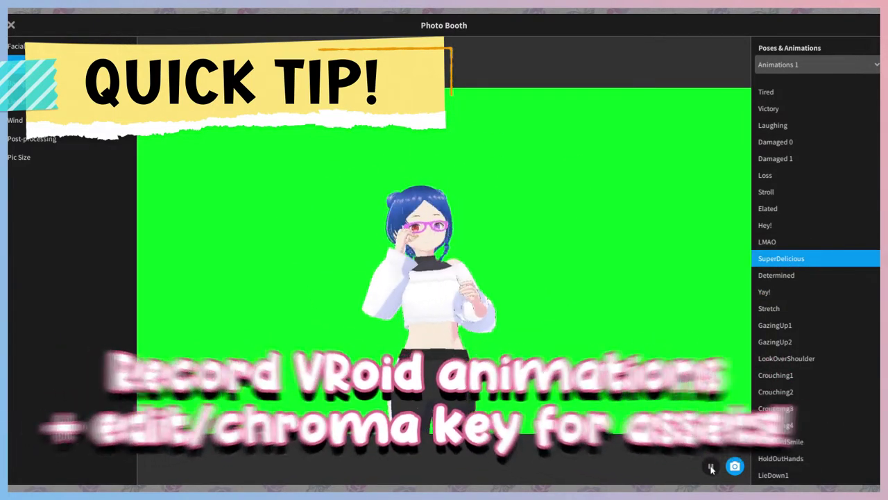
{"action": "scroll", "coordinate": [556, 292], "scroll_direction": "up", "scroll_amount": 5}
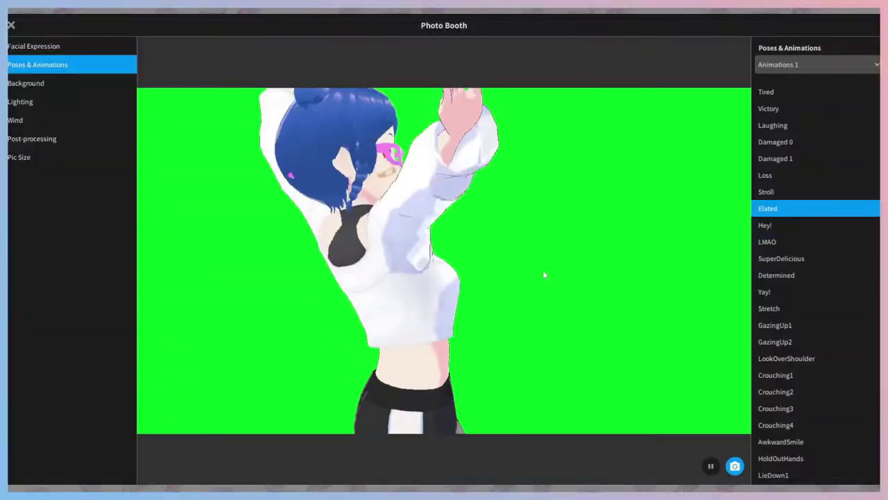
{"action": "scroll", "coordinate": [541, 274], "scroll_direction": "down", "scroll_amount": 5}
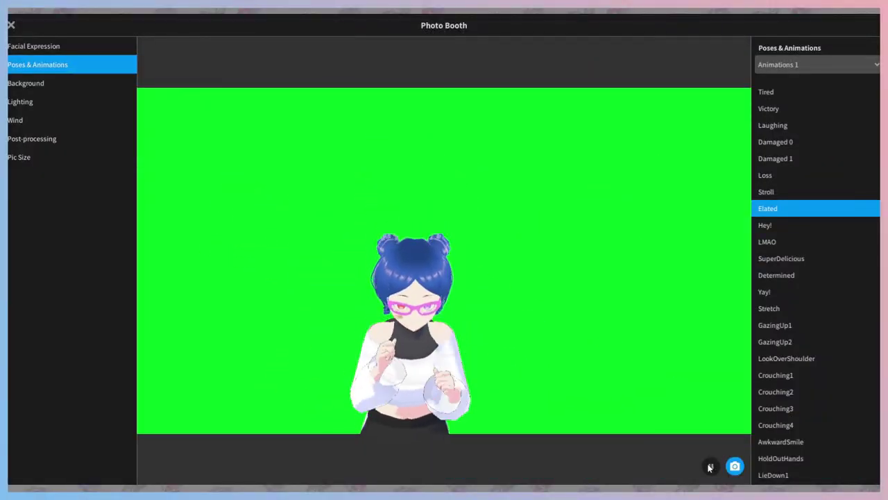
{"action": "left_click", "coordinate": [712, 466]}
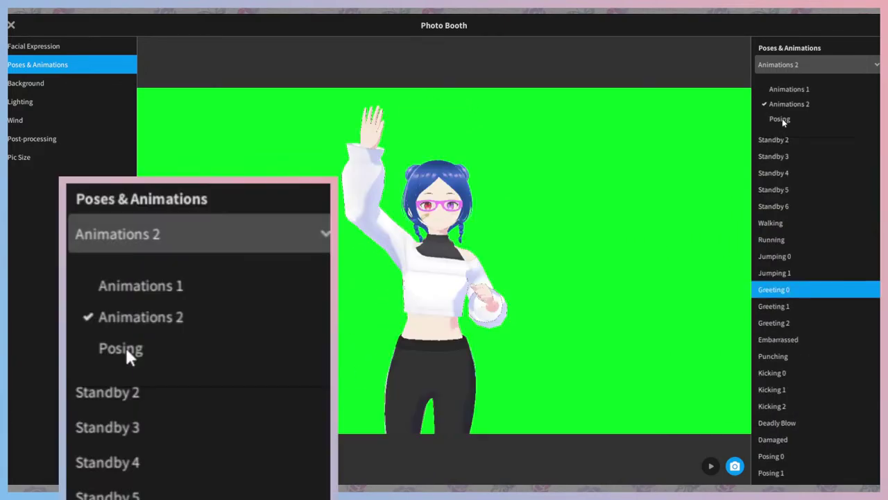
Switch to free Posing, raise one hand toward the avatar's mouth, and orbit to face her
{"action": "left_click", "coordinate": [782, 119]}
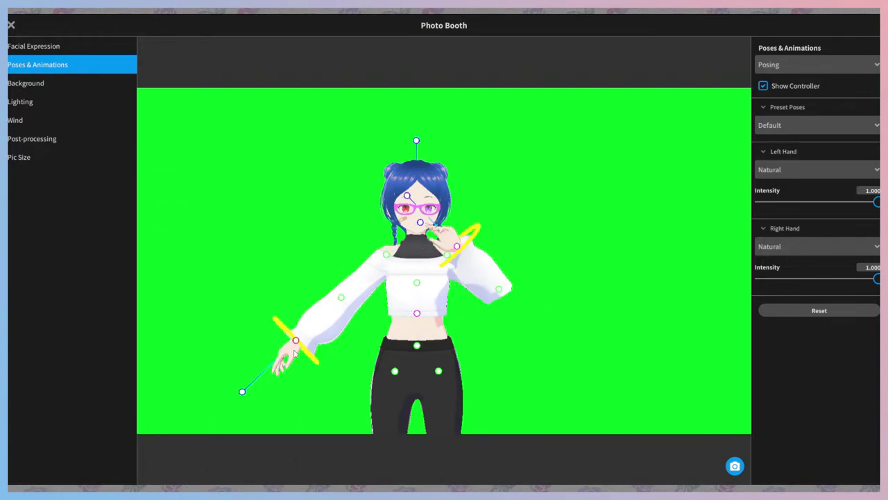
{"action": "right_click_drag", "start_coordinate": [509, 363], "coordinate": [528, 367]}
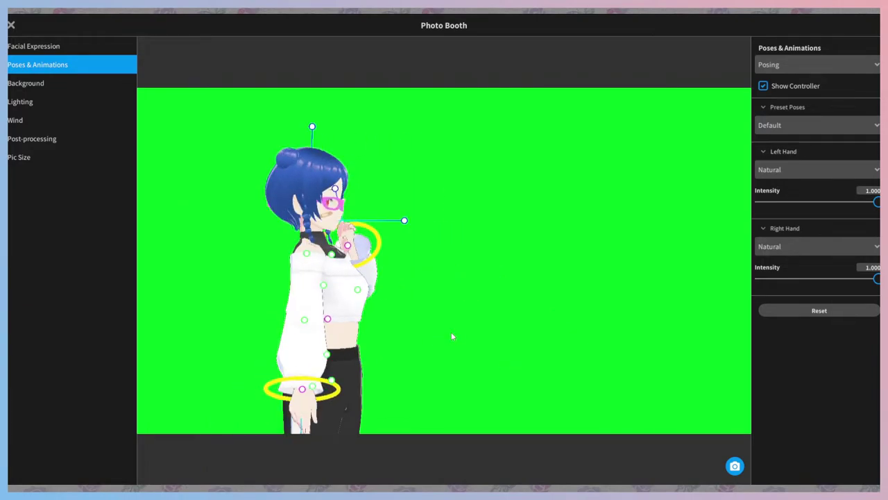
{"action": "right_click_drag", "start_coordinate": [451, 337], "coordinate": [603, 336]}
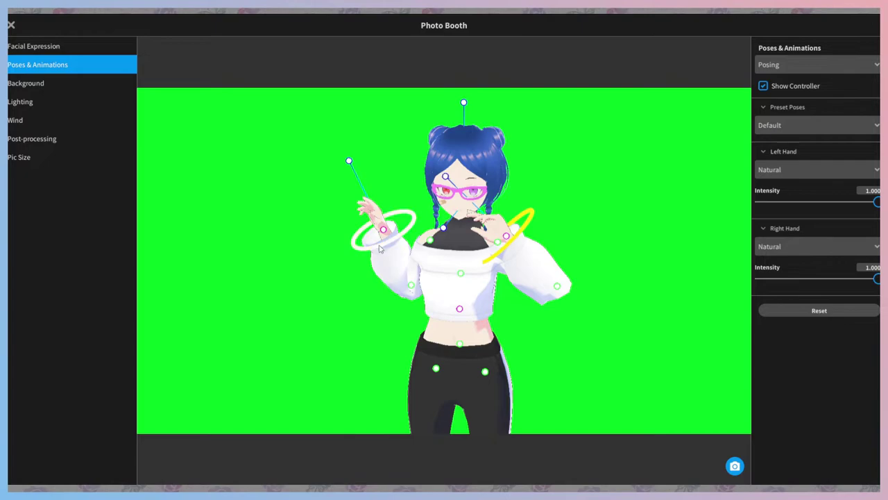
{"action": "right_click_drag", "start_coordinate": [400, 244], "coordinate": [540, 257]}
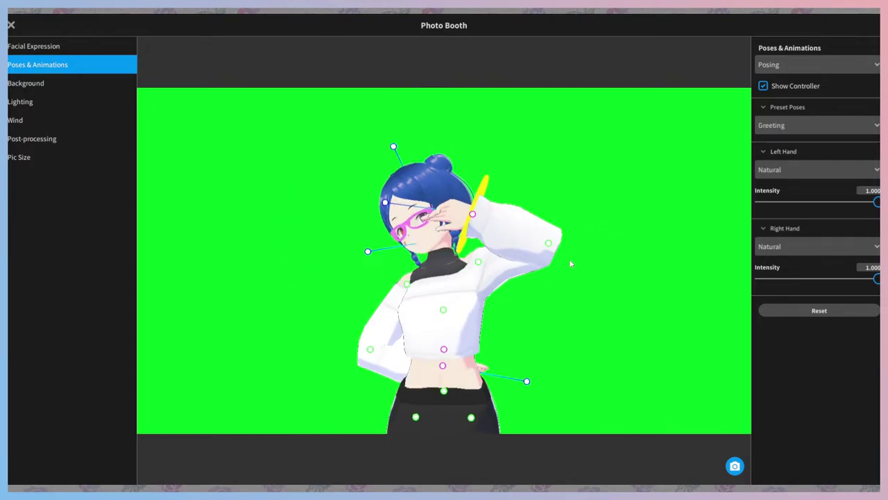
{"action": "right_click_drag", "start_coordinate": [571, 263], "coordinate": [598, 305]}
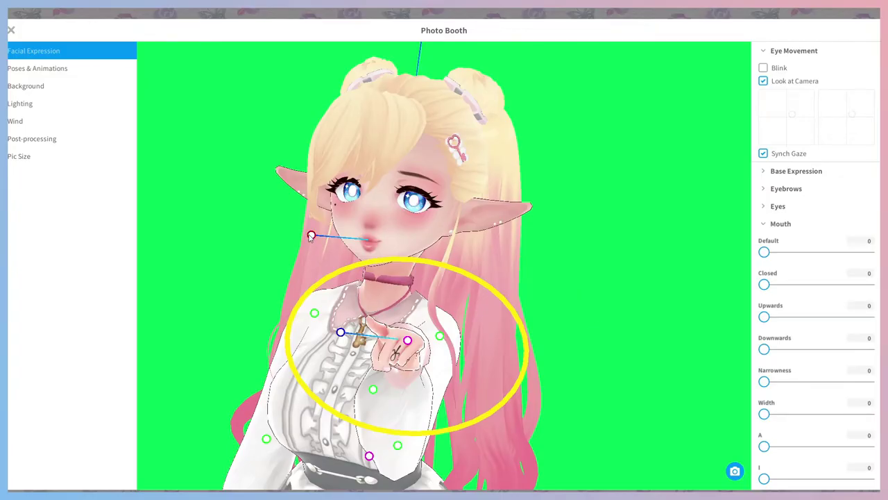
Turn the head aside, make the left hand a thumbs up, and raise it to the face
{"action": "left_click_drag", "start_coordinate": [312, 236], "coordinate": [367, 243]}
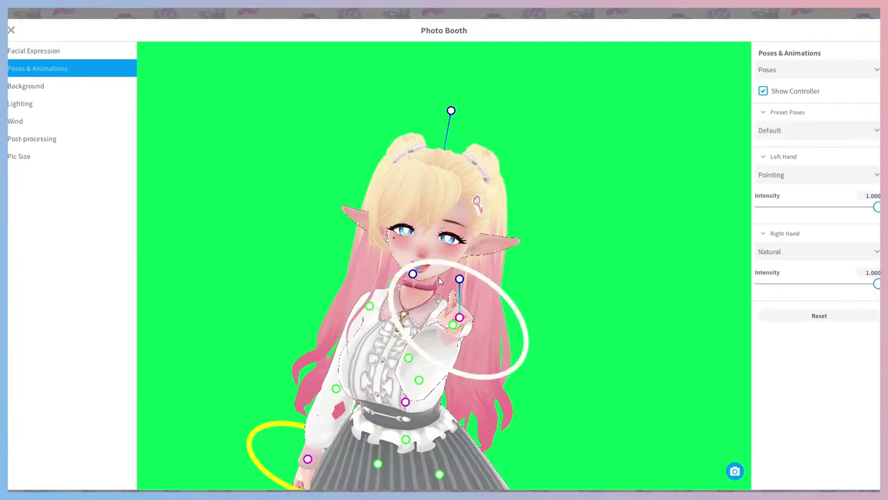
{"action": "left_click_drag", "start_coordinate": [439, 280], "coordinate": [468, 274]}
{"action": "left_click", "coordinate": [788, 244]}
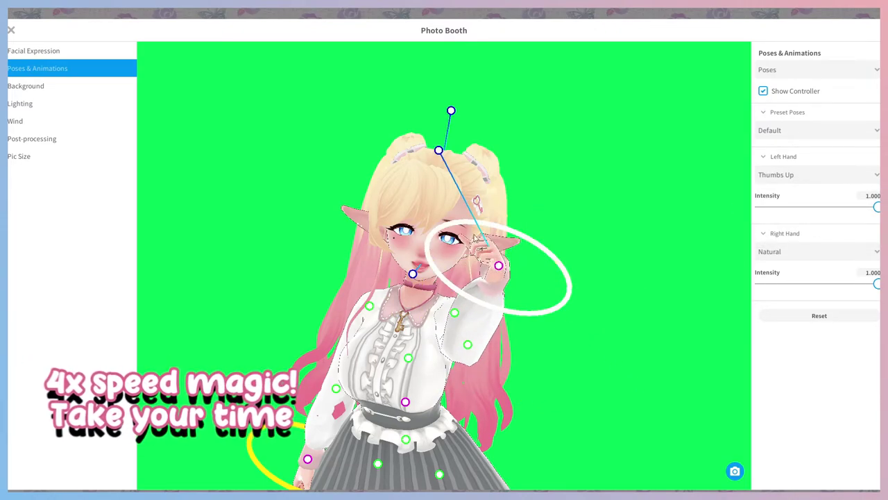
{"action": "left_click_drag", "start_coordinate": [555, 260], "coordinate": [632, 225]}
{"action": "right_click_drag", "start_coordinate": [527, 292], "coordinate": [416, 292]}
{"action": "left_click_drag", "start_coordinate": [300, 228], "coordinate": [291, 138]}
{"action": "right_click_drag", "start_coordinate": [291, 139], "coordinate": [583, 277]}
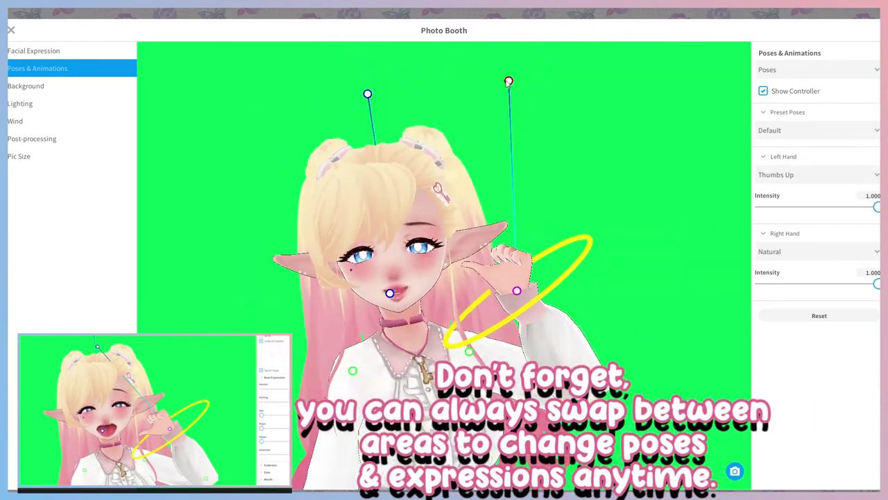
{"action": "left_click", "coordinate": [33, 51]}
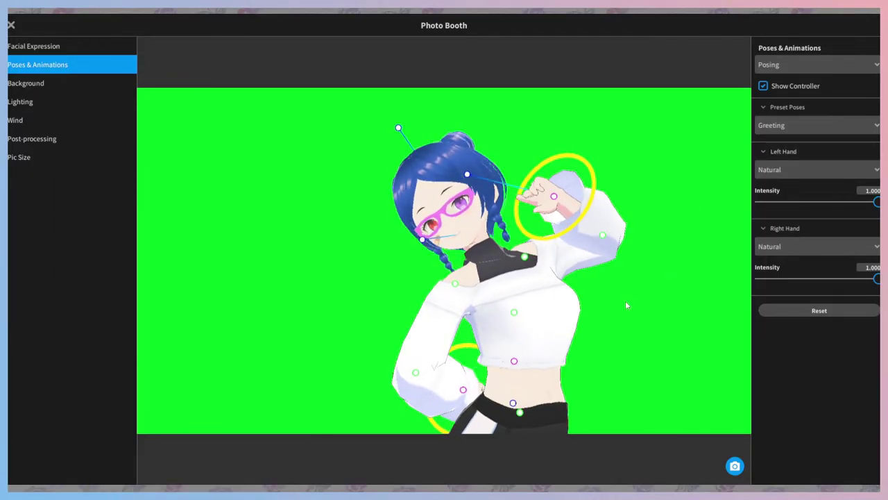
Apply the Arms Crossed preset pose and give the right hand a Grip shape
{"action": "left_click", "coordinate": [789, 180]}
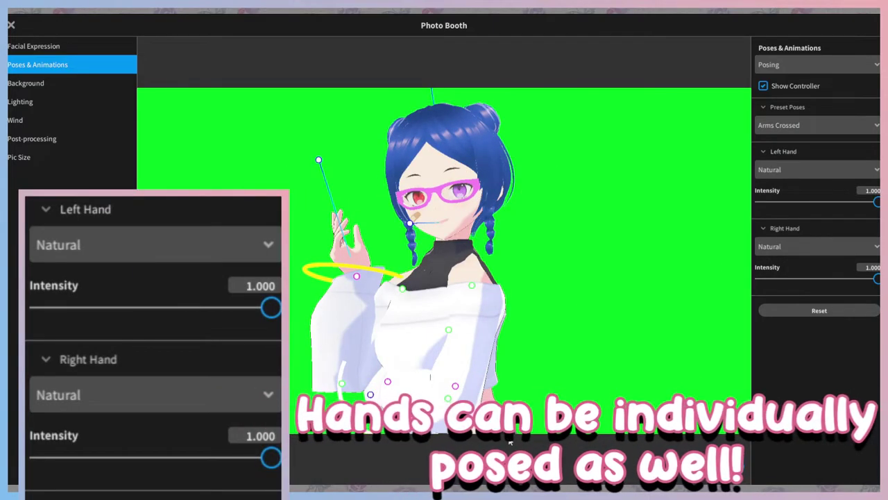
{"action": "left_click", "coordinate": [795, 248]}
{"action": "left_click", "coordinate": [779, 285]}
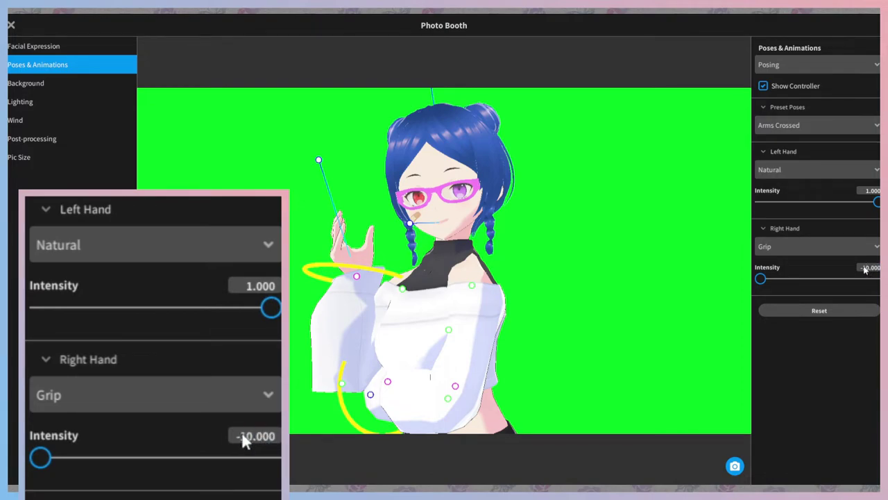
Change the right hand to Open, then Thumbs Up, and adjust its intensity
{"action": "left_click", "coordinate": [810, 247]}
{"action": "left_click", "coordinate": [822, 301]}
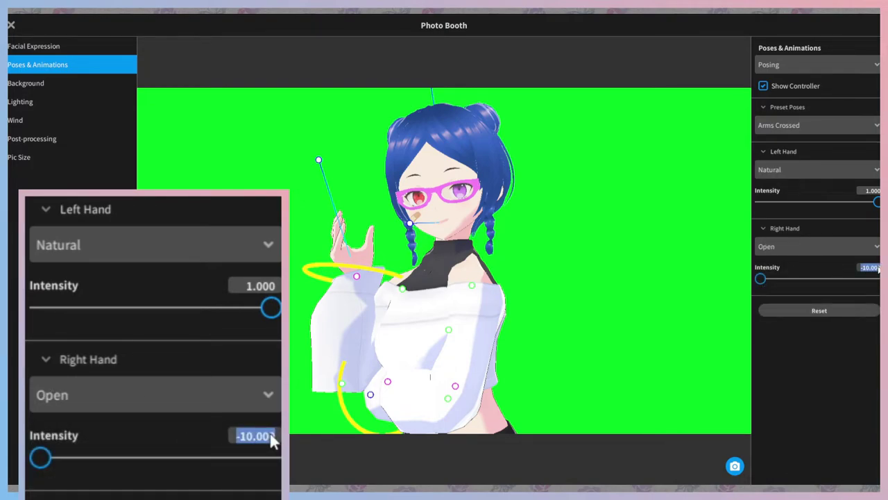
{"action": "left_click", "coordinate": [812, 247]}
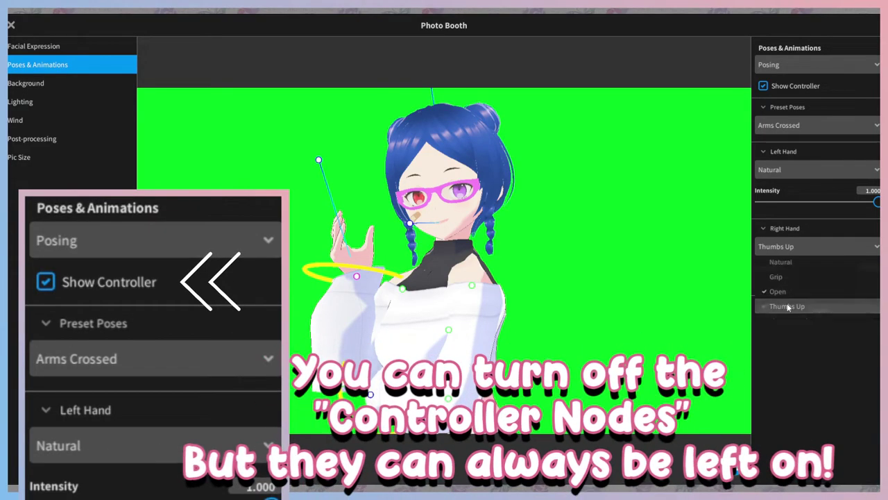
{"action": "left_click", "coordinate": [816, 310]}
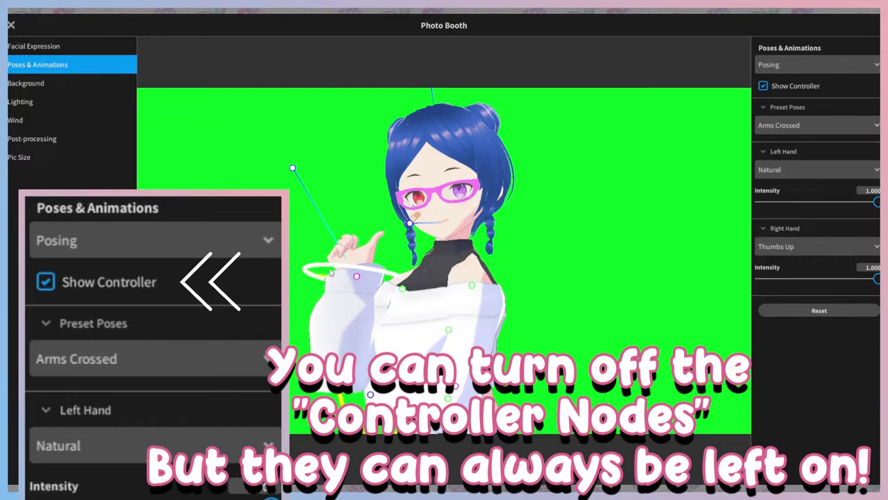
{"action": "left_click", "coordinate": [873, 268]}
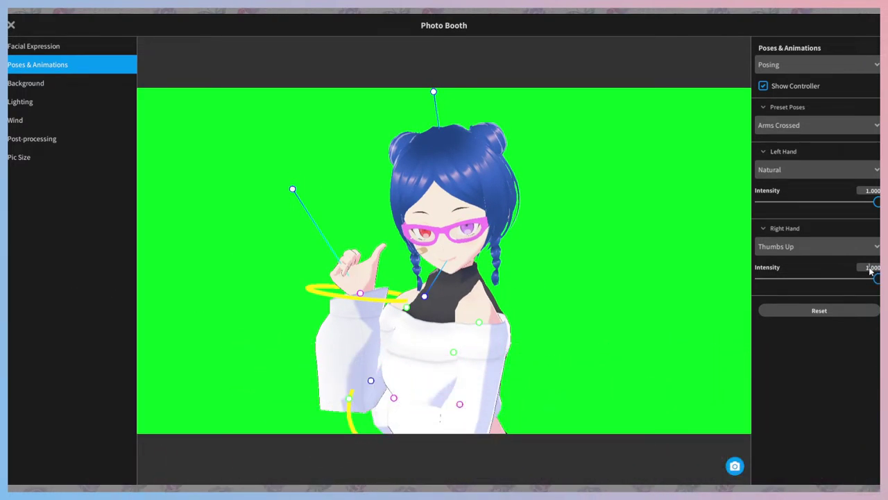
{"action": "left_click_drag", "start_coordinate": [694, 309], "coordinate": [500, 263]}
Apply the This Way, Touching Hair, Fighting and Jumping preset poses in turn
{"action": "left_click", "coordinate": [783, 194]}
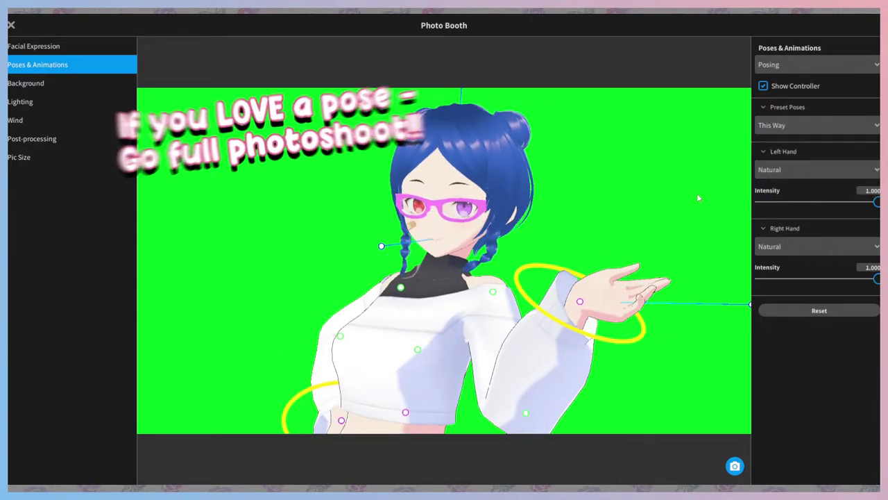
{"action": "left_click", "coordinate": [784, 125]}
{"action": "scroll", "coordinate": [789, 161], "scroll_direction": "down", "scroll_amount": 2}
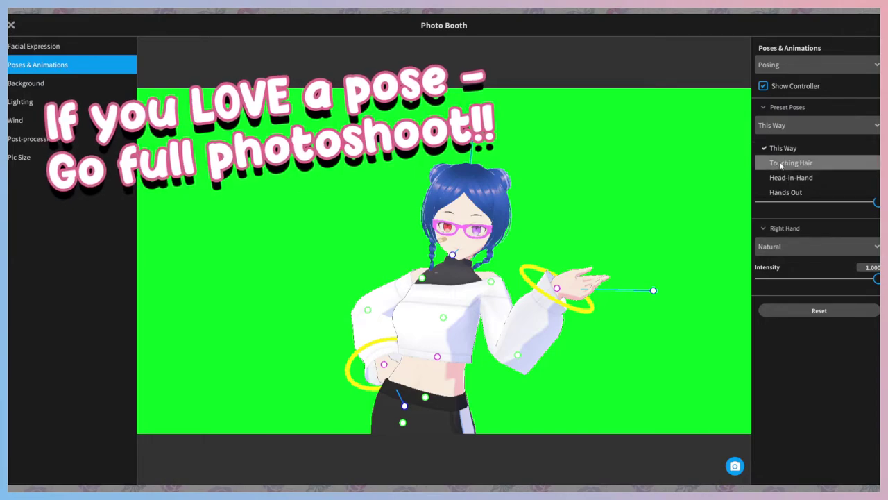
{"action": "left_click", "coordinate": [789, 161]}
{"action": "left_click", "coordinate": [784, 125]}
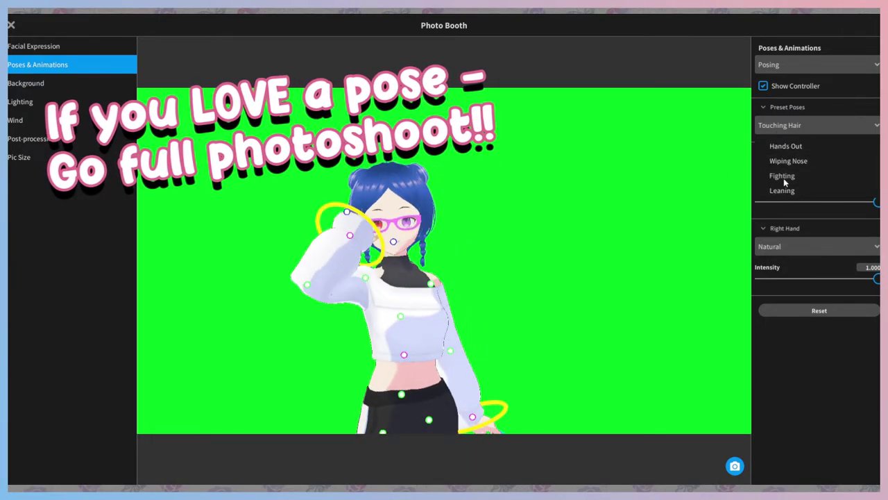
{"action": "left_click", "coordinate": [783, 176]}
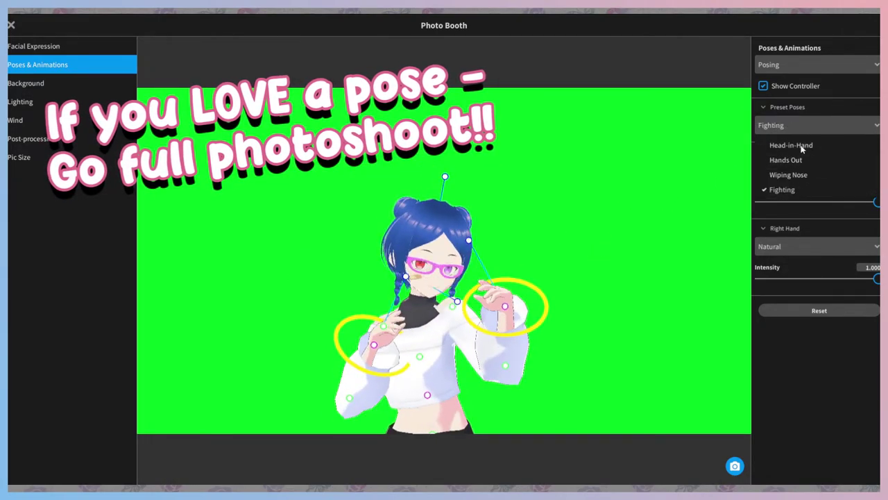
{"action": "scroll", "coordinate": [801, 149], "scroll_direction": "down", "scroll_amount": 3}
{"action": "left_click", "coordinate": [794, 168]}
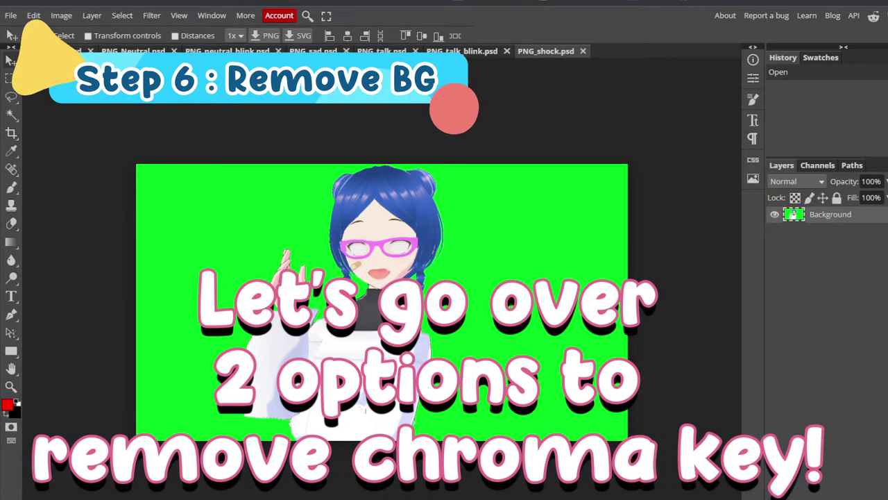
Look at PNG_talk, PNG_sad and PNG_Neutral, finishing on PNG_angry.psd
{"action": "left_click", "coordinate": [378, 51]}
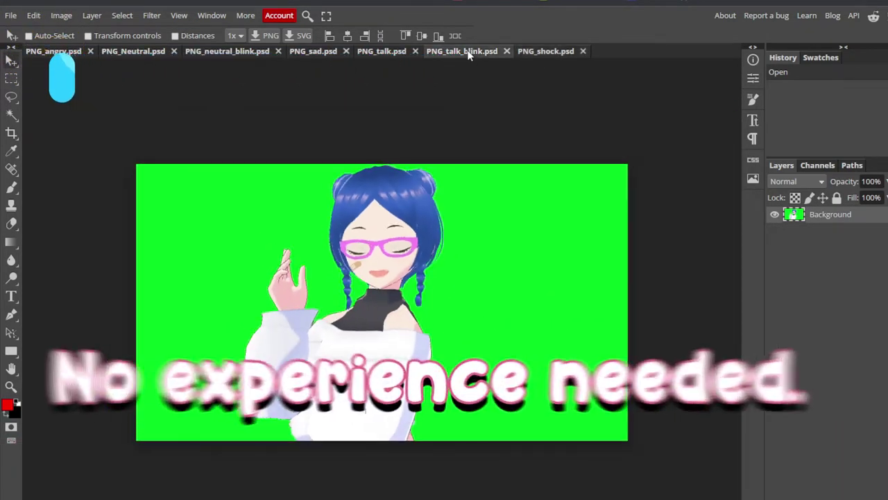
{"action": "left_click", "coordinate": [312, 52]}
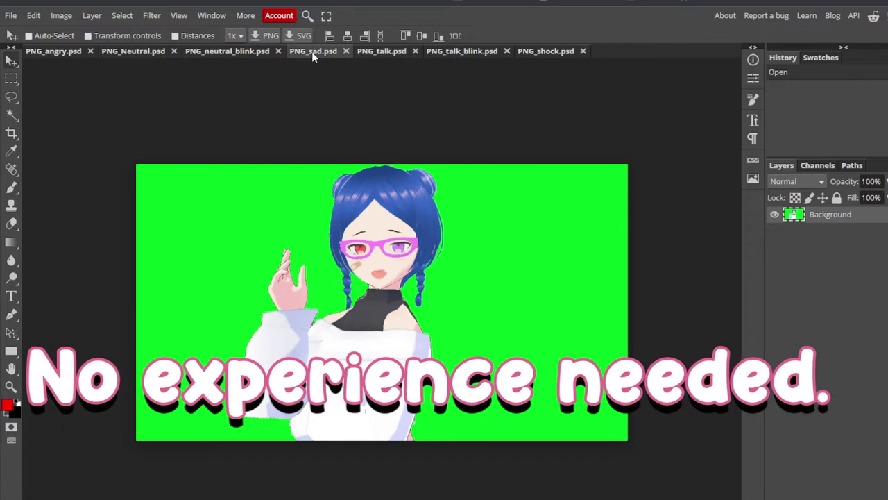
{"action": "left_click", "coordinate": [117, 50]}
{"action": "left_click", "coordinate": [72, 52]}
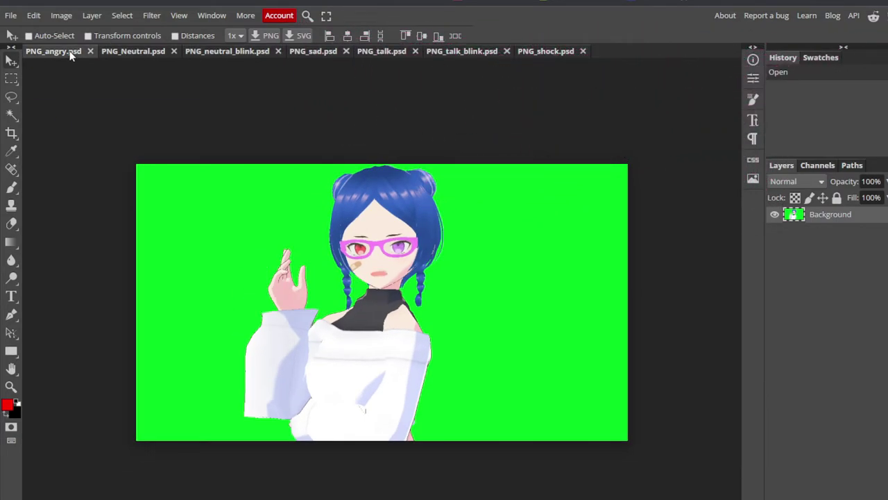
Select the green backdrop with Color Range and delete it to transparency
{"action": "left_click", "coordinate": [121, 15]}
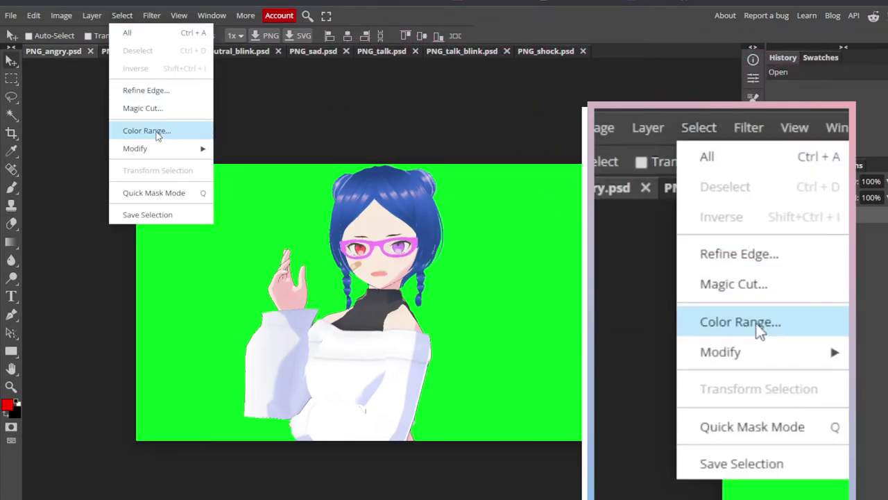
{"action": "left_click", "coordinate": [154, 132]}
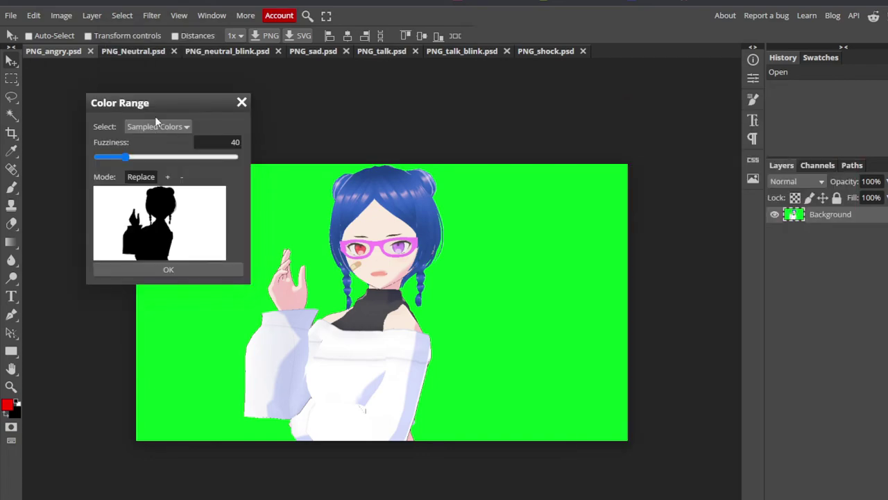
{"action": "left_click_drag", "start_coordinate": [155, 116], "coordinate": [100, 123]}
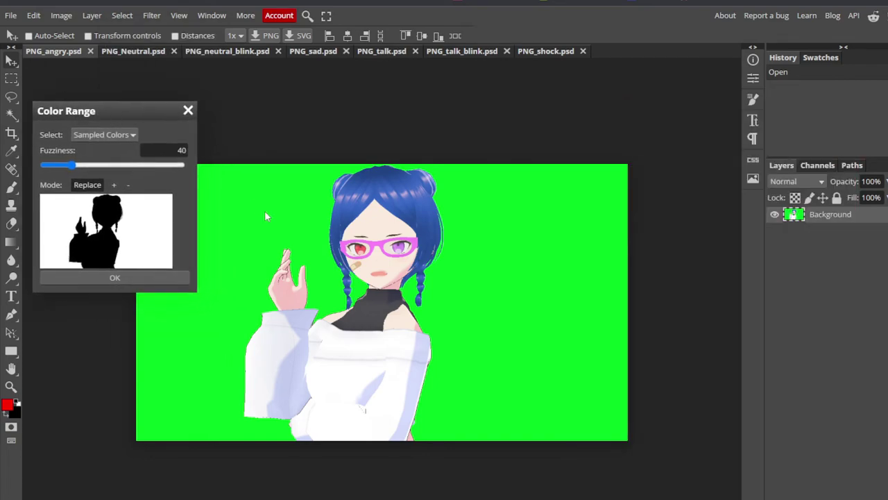
{"action": "left_click", "coordinate": [124, 277]}
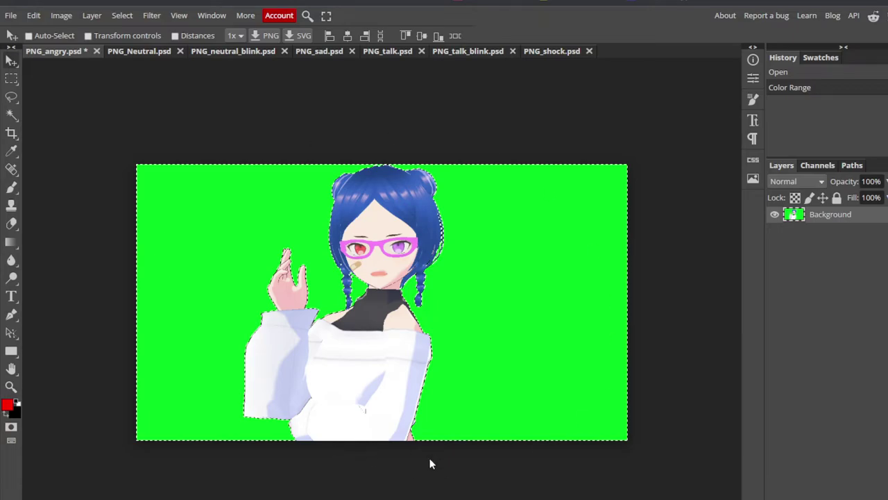
{"action": "key", "text": "Delete"}
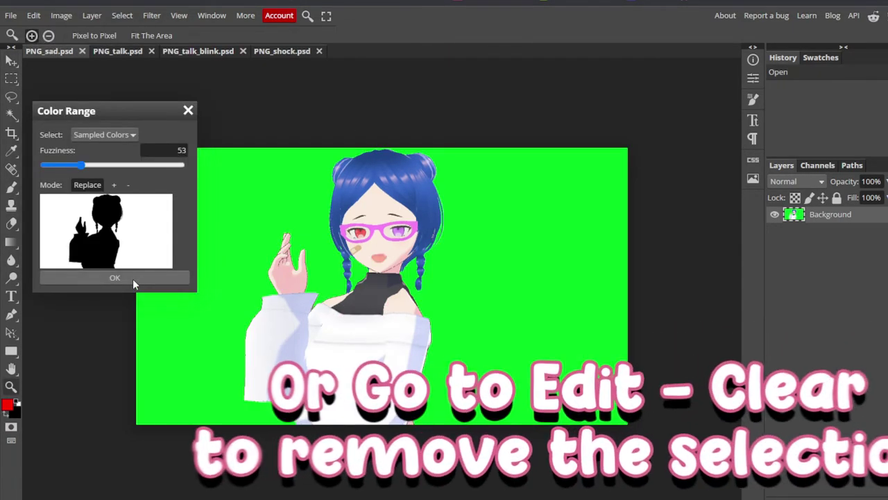
Confirm the green selection on PNG_sad, clear it with Edit > Clear, and deselect
{"action": "left_click", "coordinate": [133, 278]}
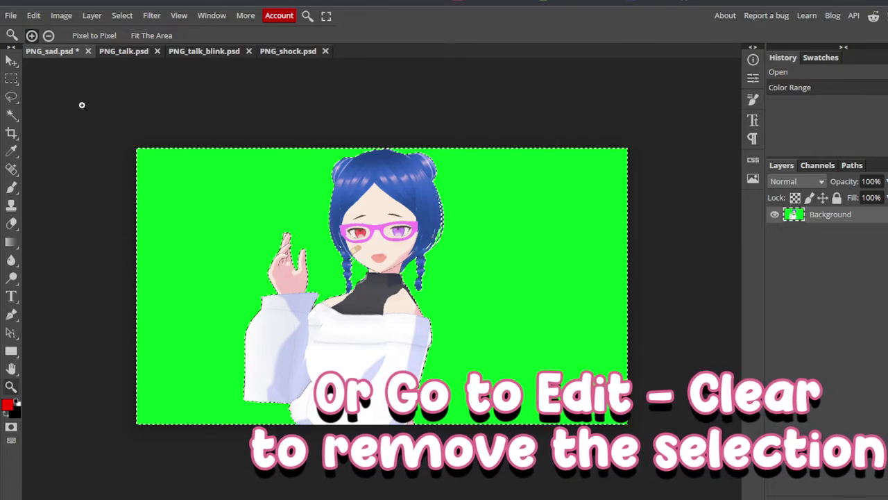
{"action": "left_click", "coordinate": [33, 15]}
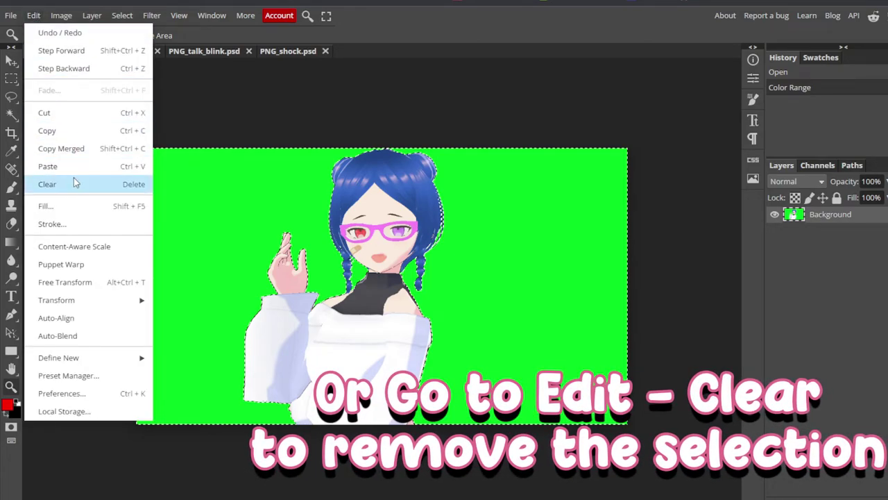
{"action": "left_click", "coordinate": [47, 184]}
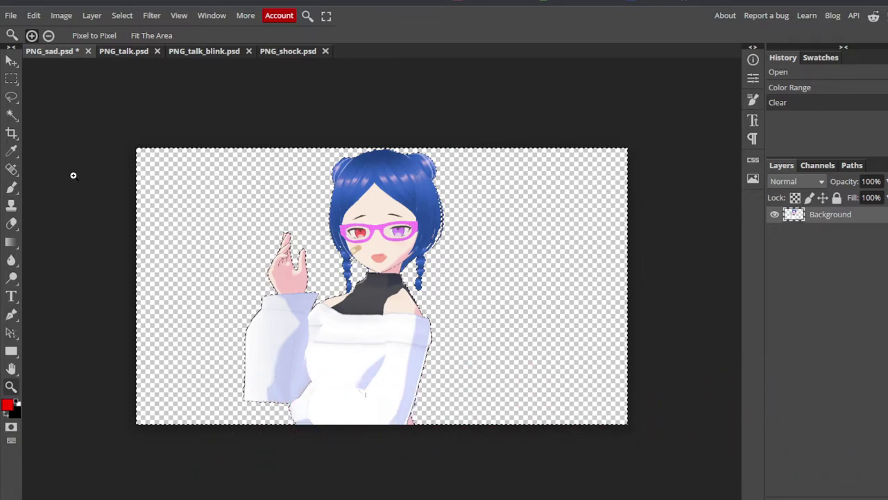
{"action": "key", "text": "ctrl+d"}
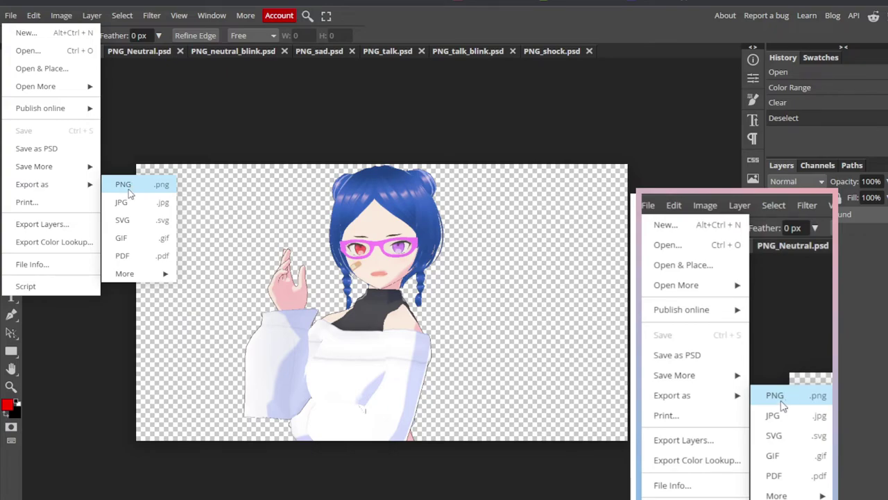
Export the transparent angry image as a 1280×720 PNG
{"action": "left_click", "coordinate": [128, 188]}
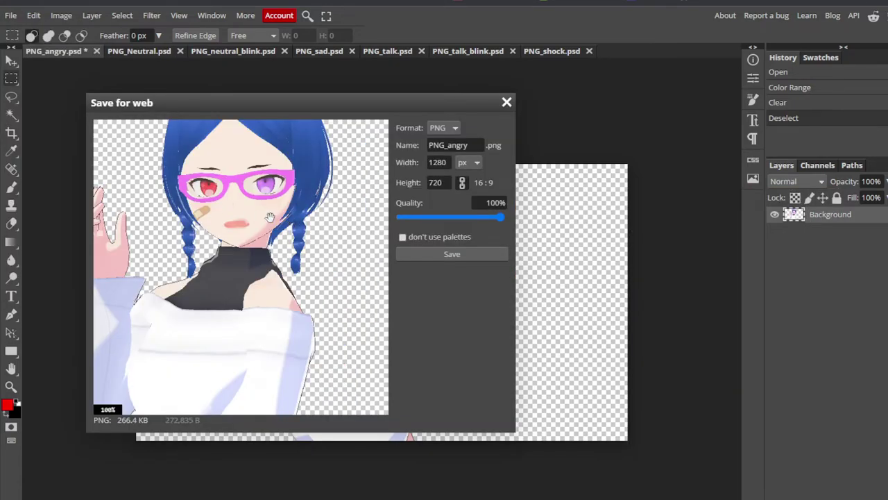
{"action": "left_click_drag", "start_coordinate": [270, 217], "coordinate": [360, 257]}
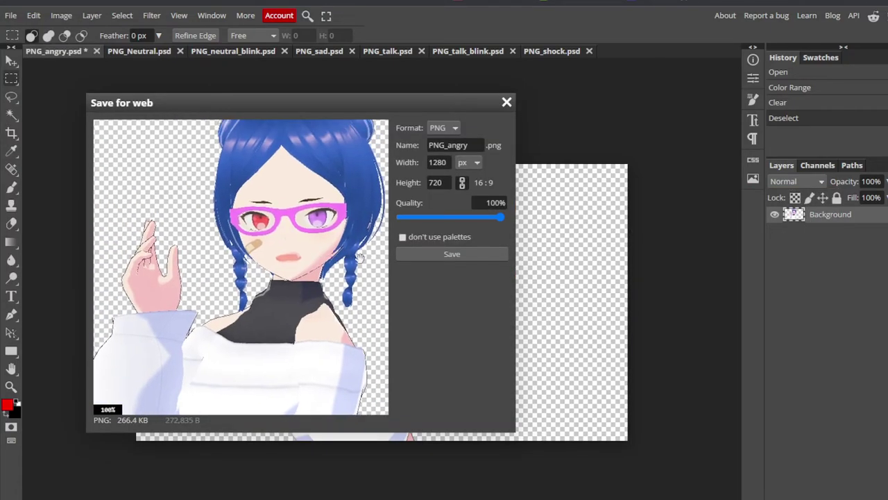
{"action": "left_click", "coordinate": [430, 254]}
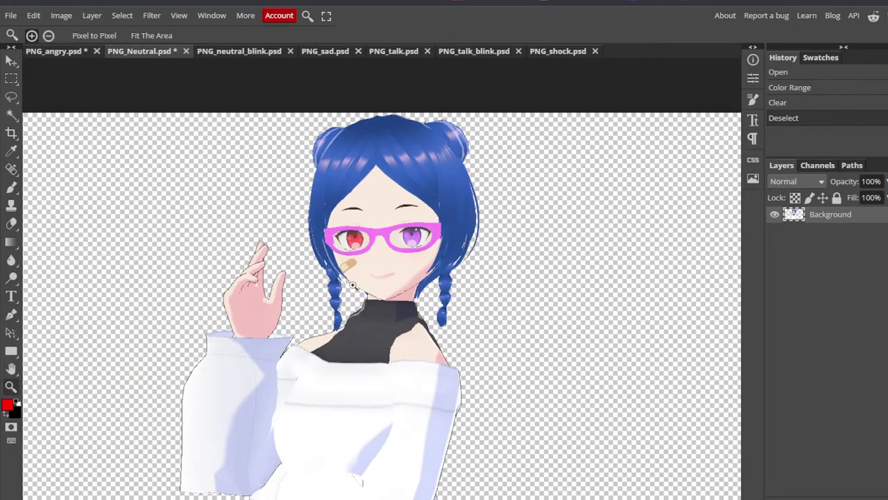
Zoom in on the neutral character's hair and face edges, then zoom back out to the whole figure
{"action": "left_click", "coordinate": [316, 210]}
{"action": "left_click", "coordinate": [316, 210]}
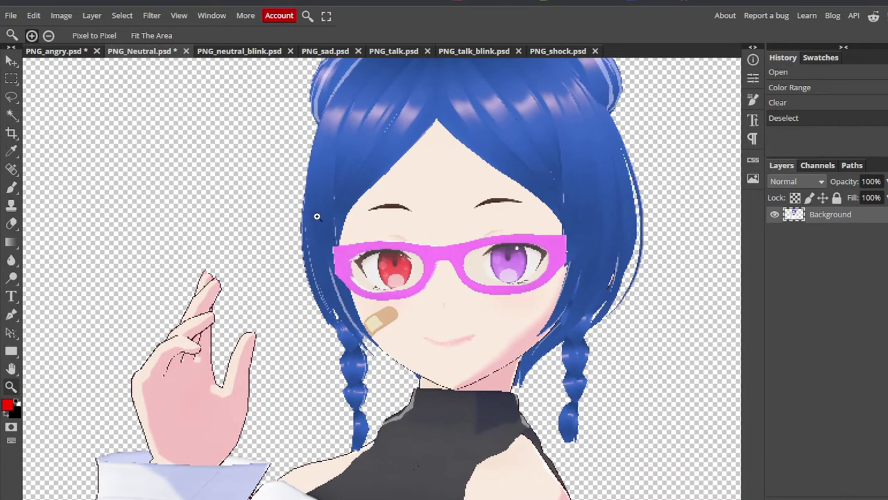
{"action": "left_click", "coordinate": [317, 217]}
{"action": "scroll", "coordinate": [469, 368], "scroll_direction": "down", "scroll_amount": 1}
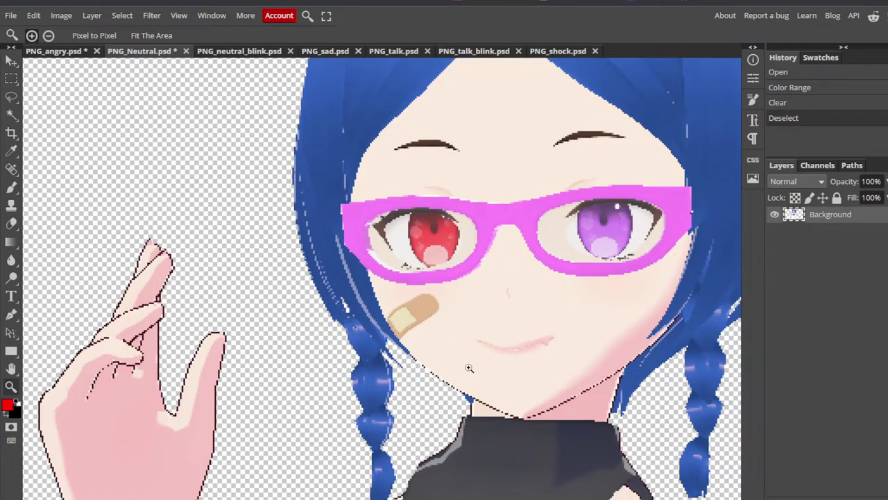
{"action": "scroll", "coordinate": [470, 368], "scroll_direction": "down", "scroll_amount": 1}
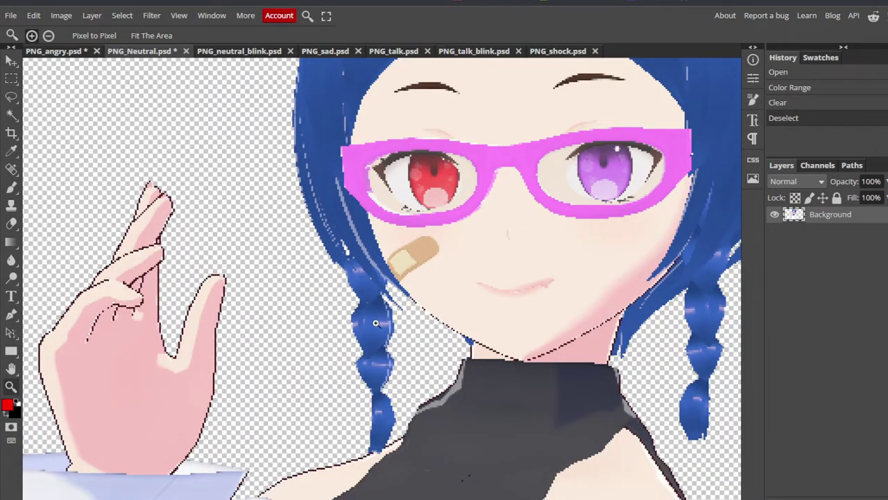
{"action": "right_click", "coordinate": [454, 324]}
{"action": "left_click", "coordinate": [511, 360]}
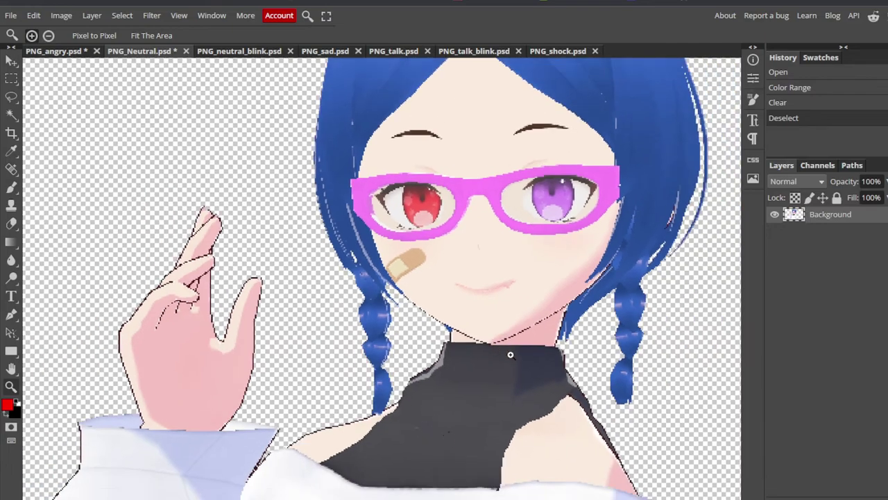
{"action": "right_click", "coordinate": [494, 348]}
{"action": "left_click", "coordinate": [539, 376]}
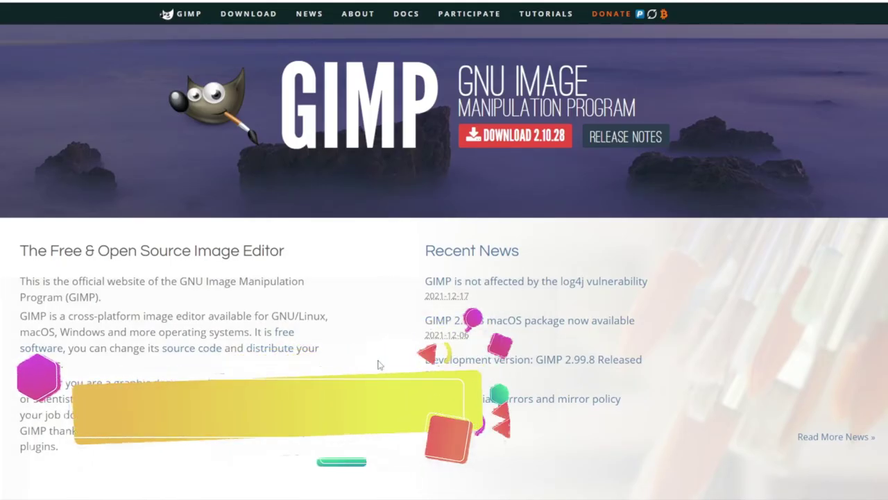
Scroll down through the gimp.org homepage features and back up
{"action": "scroll", "coordinate": [379, 363], "scroll_direction": "down", "scroll_amount": 1}
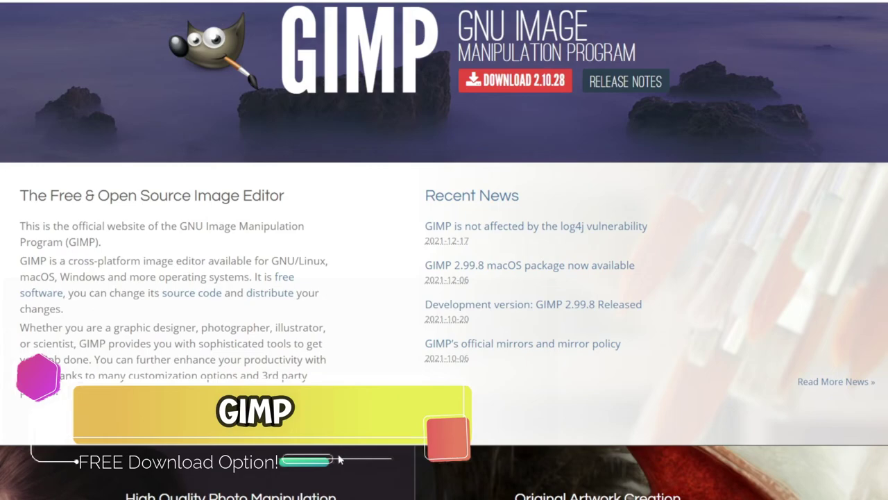
{"action": "scroll", "coordinate": [419, 364], "scroll_direction": "down", "scroll_amount": 6}
{"action": "scroll", "coordinate": [406, 418], "scroll_direction": "up", "scroll_amount": 1}
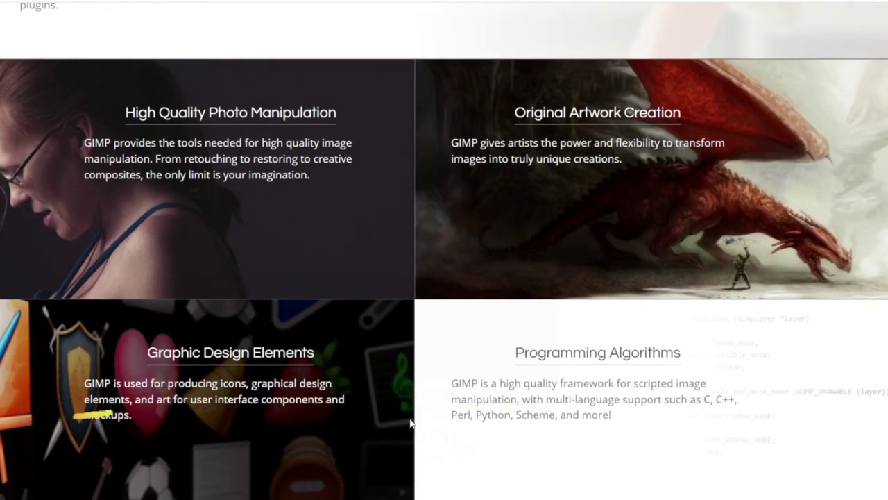
{"action": "scroll", "coordinate": [406, 418], "scroll_direction": "up", "scroll_amount": 5}
Use Select by Color on smile_1.png to pick out the green backdrop around the avatar
{"action": "scroll", "coordinate": [404, 418], "scroll_direction": "up", "scroll_amount": 2}
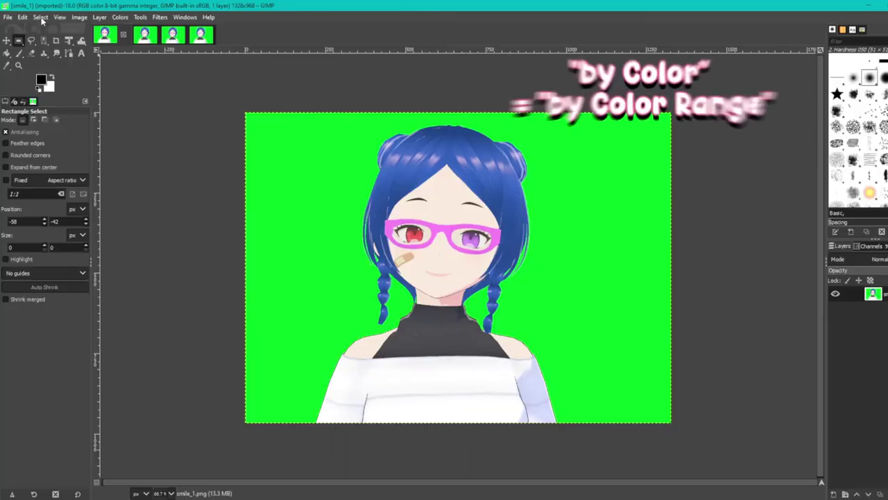
{"action": "left_click", "coordinate": [40, 16]}
{"action": "left_click", "coordinate": [63, 75]}
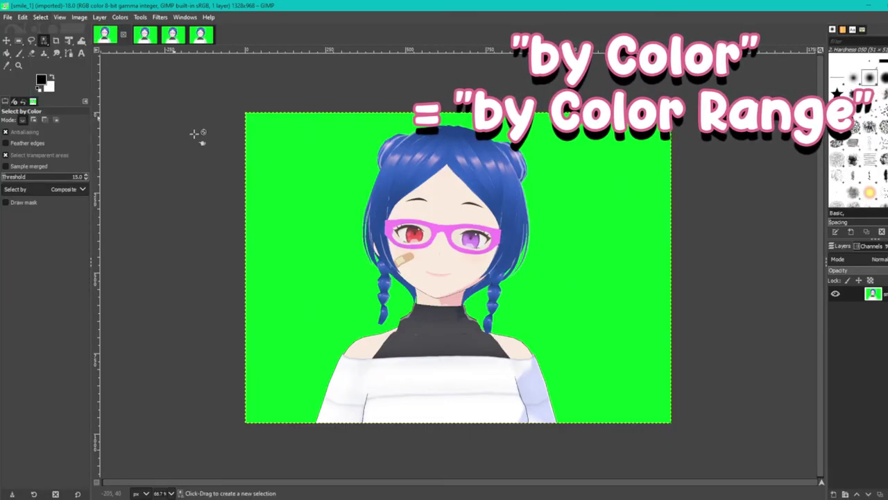
{"action": "left_click", "coordinate": [301, 154]}
{"action": "left_click", "coordinate": [22, 16]}
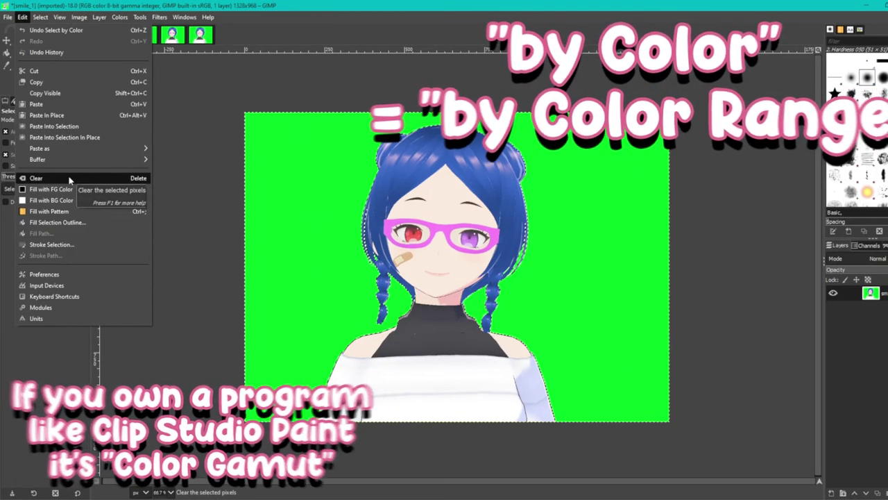